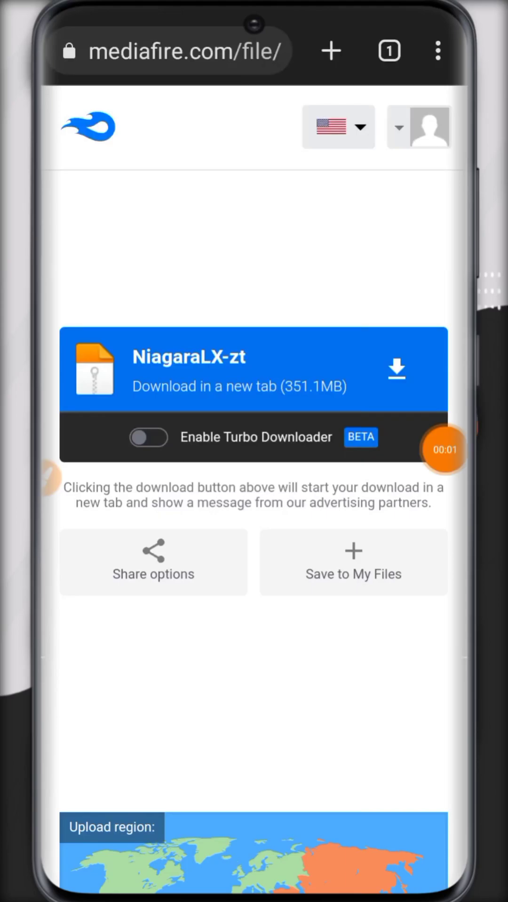
Step: Mark up the NiagaraLX-zt MediaFire download page, then leave Chrome through recent apps
click(444, 449)
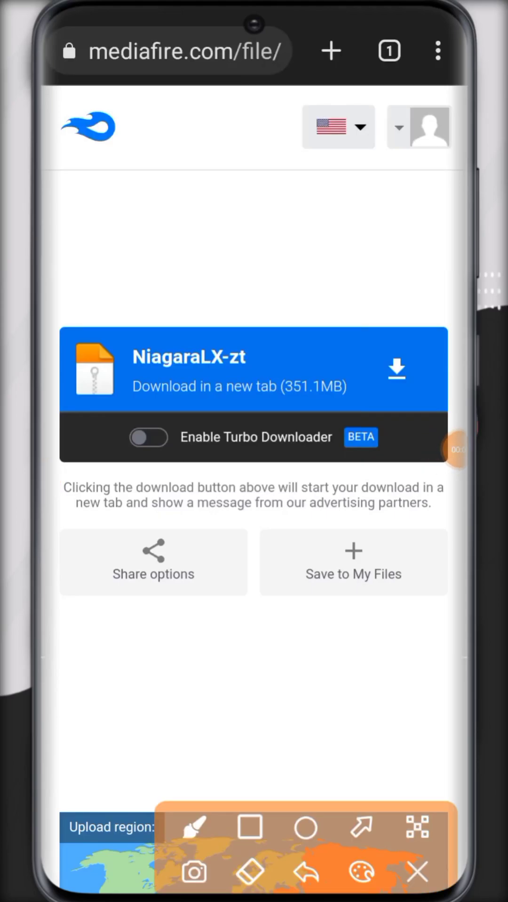
click(249, 826)
drag(54, 309, 465, 442)
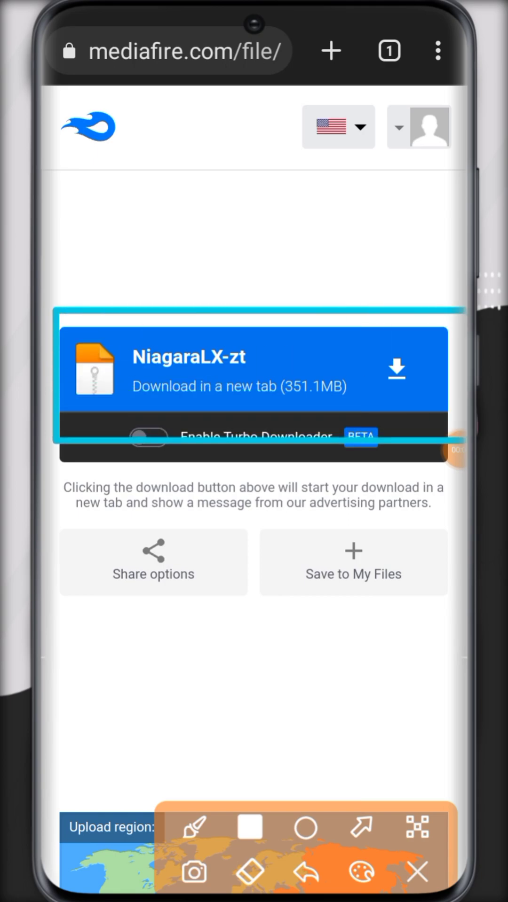
click(305, 828)
drag(261, 330, 381, 437)
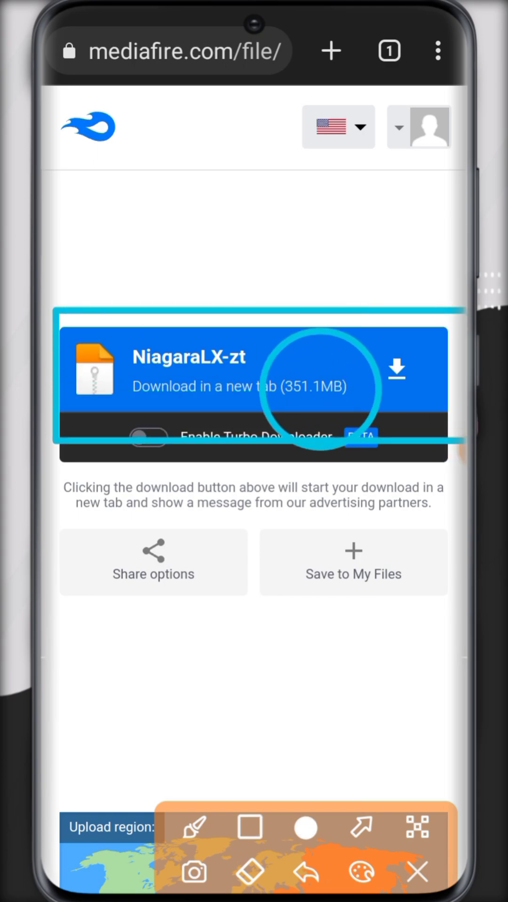
click(195, 827)
mouse_move(343, 250)
mouse_down()
mouse_move(346, 267)
mouse_move(467, 184)
mouse_up()
click(417, 871)
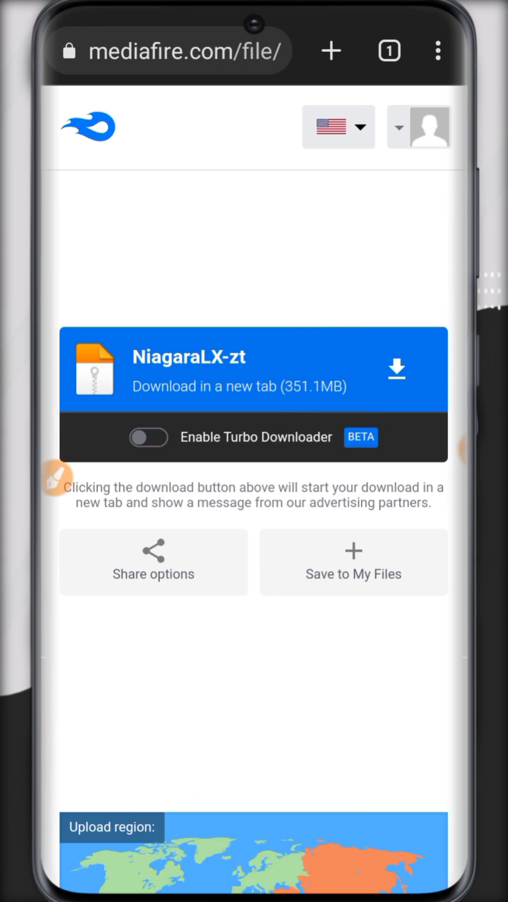
drag(254, 896, 254, 564)
Step: Switch to File Manager's Telegram Files and highlight the two VMOS Pro_2.9.6 APKs
drag(141, 451, 423, 451)
click(254, 451)
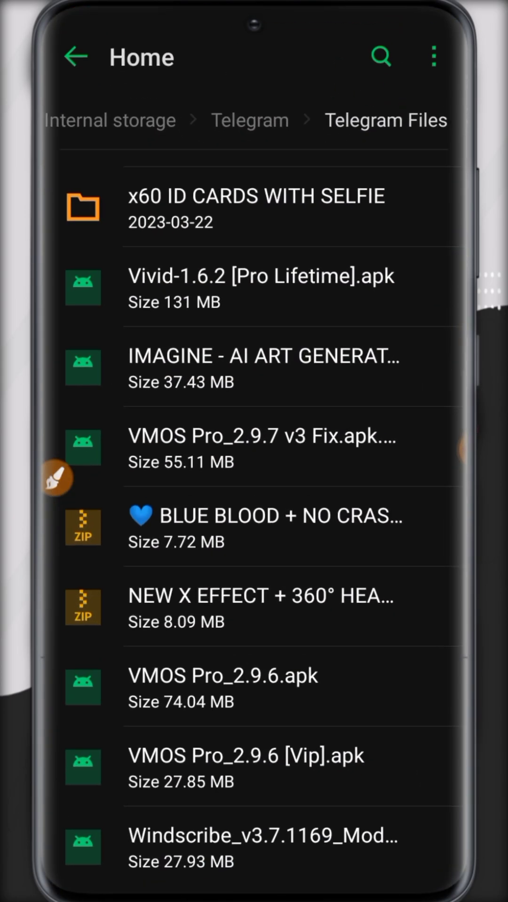
click(55, 480)
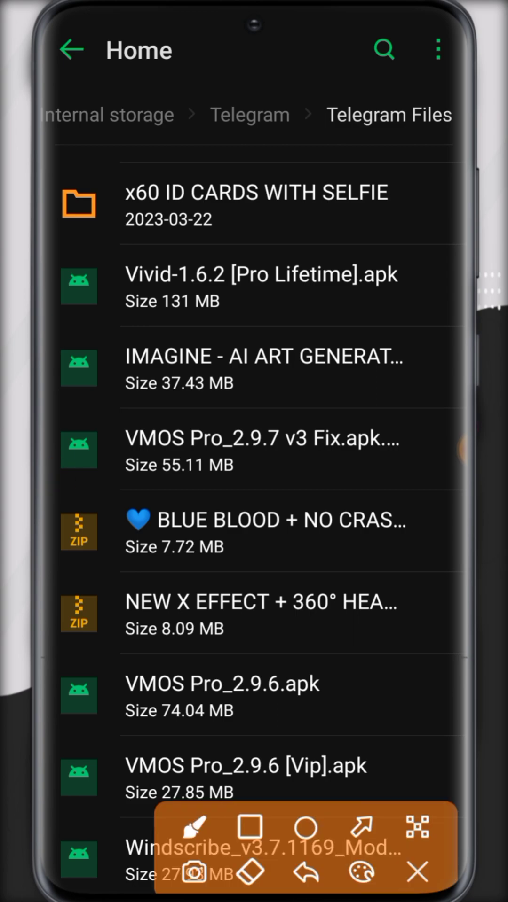
mouse_move(54, 643)
mouse_down()
mouse_move(141, 701)
mouse_move(466, 815)
mouse_up()
click(194, 828)
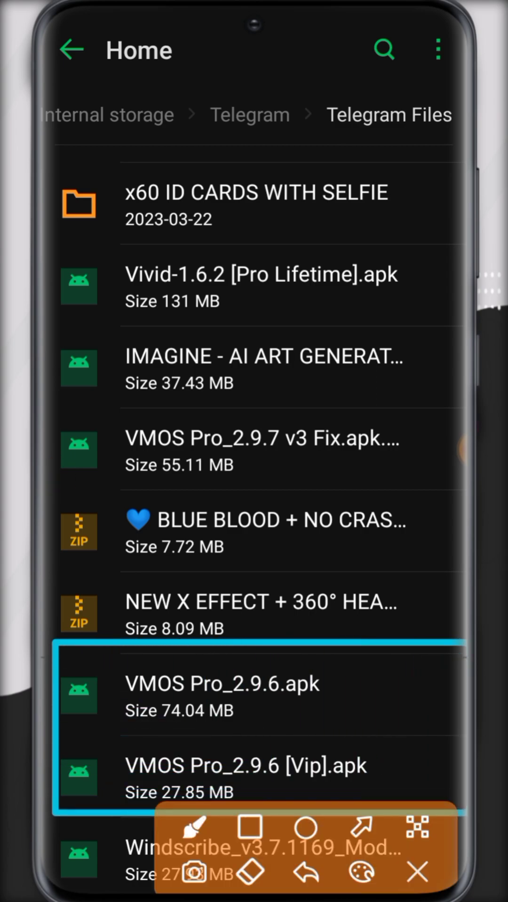
drag(361, 663, 467, 582)
mouse_move(383, 741)
mouse_down()
mouse_move(460, 715)
mouse_move(465, 695)
mouse_up()
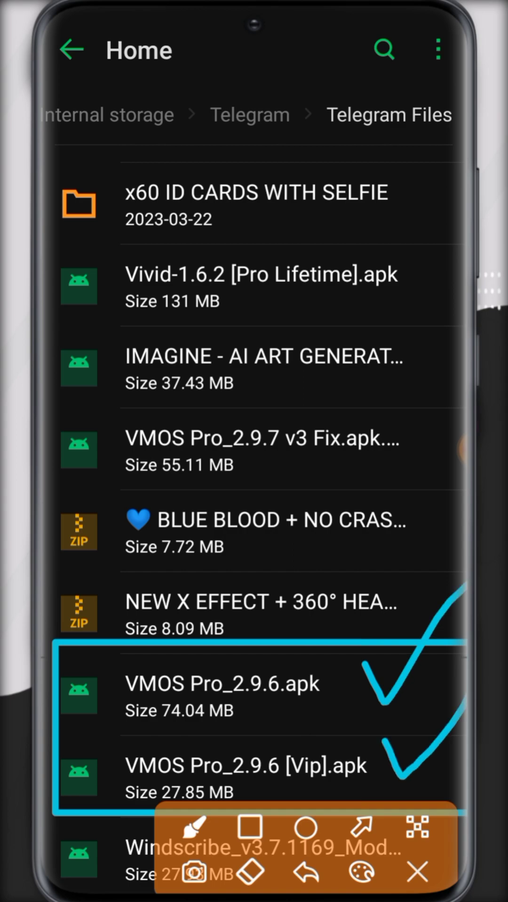
click(416, 873)
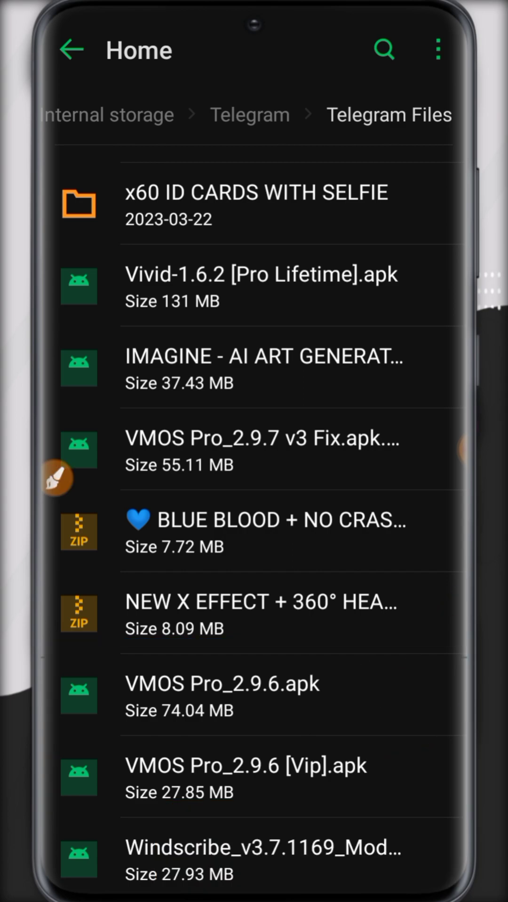
Step: Dismiss File Manager, clear all recent apps, and drag the VMOS Pro icon mid-screen
drag(253, 896, 254, 635)
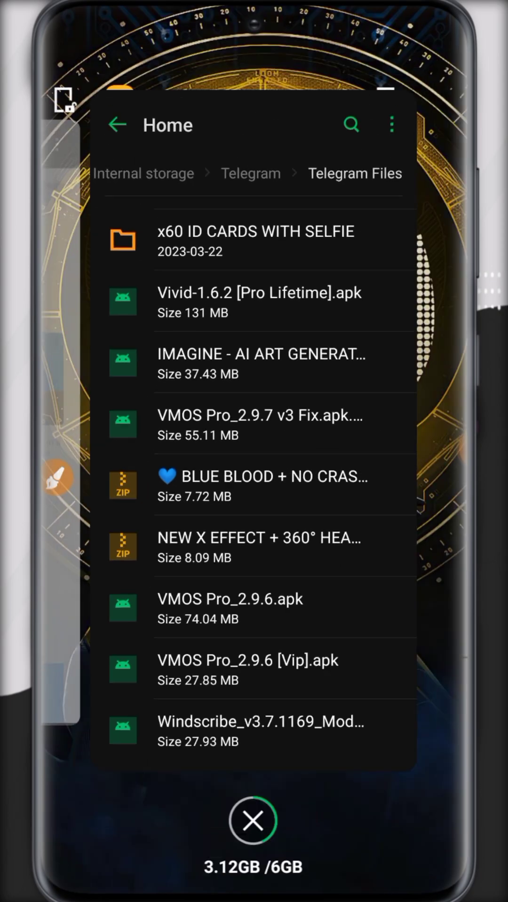
drag(254, 423, 254, 106)
click(253, 822)
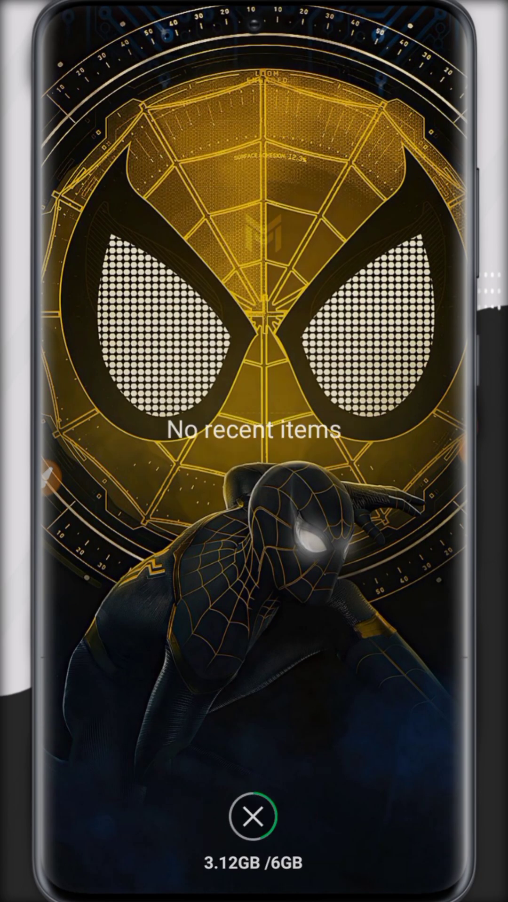
drag(418, 204, 254, 451)
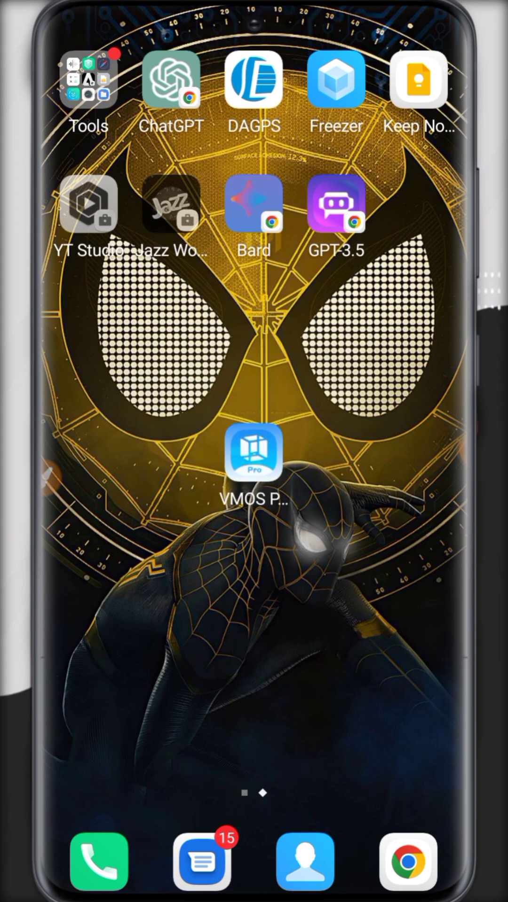
Step: Launch VMOS Pro, accept the terms, and skip the floating-window permission
click(253, 452)
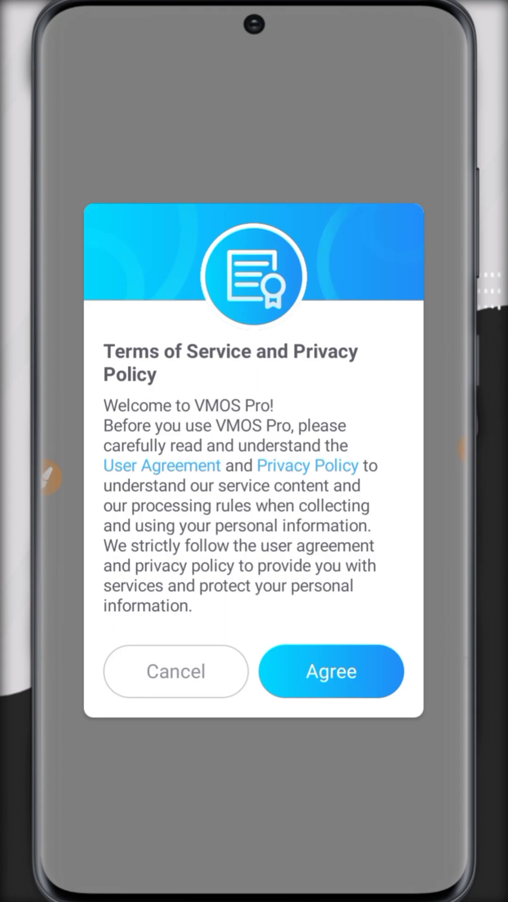
click(331, 671)
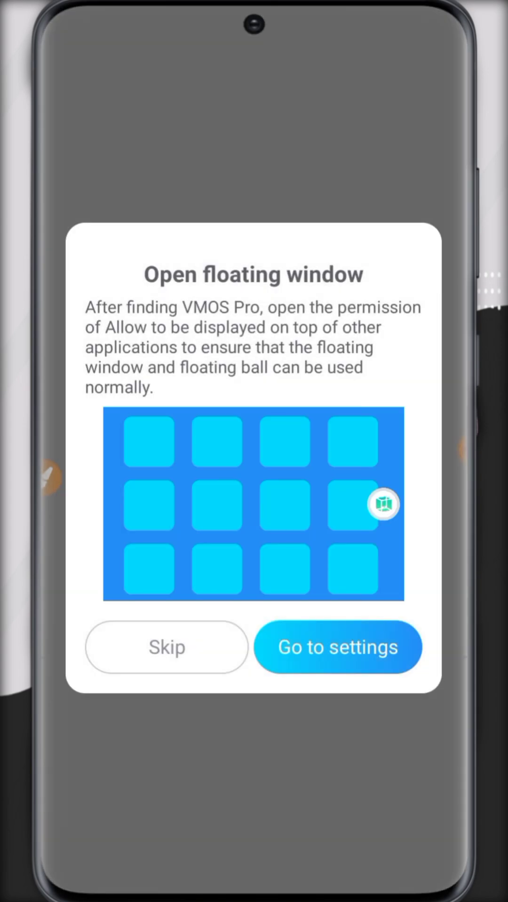
click(166, 647)
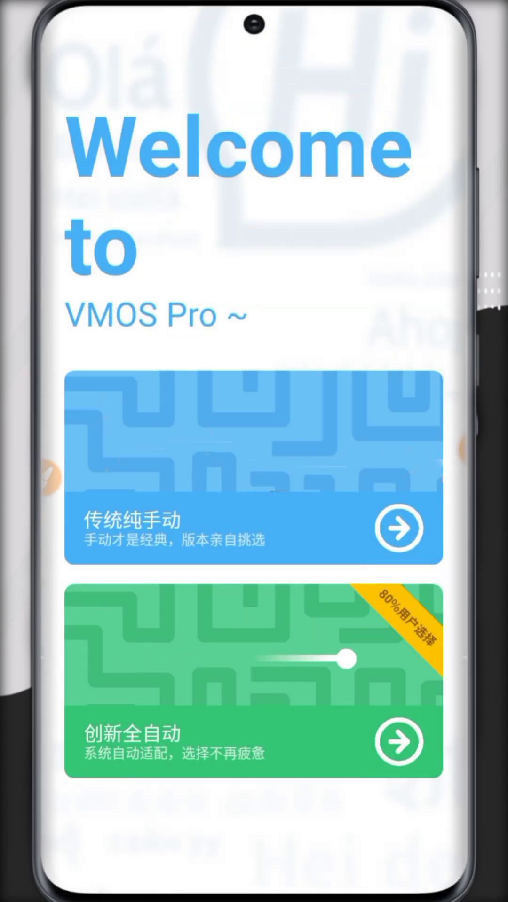
Step: Mark up the VMOS Pro Welcome screen
drag(49, 351, 465, 556)
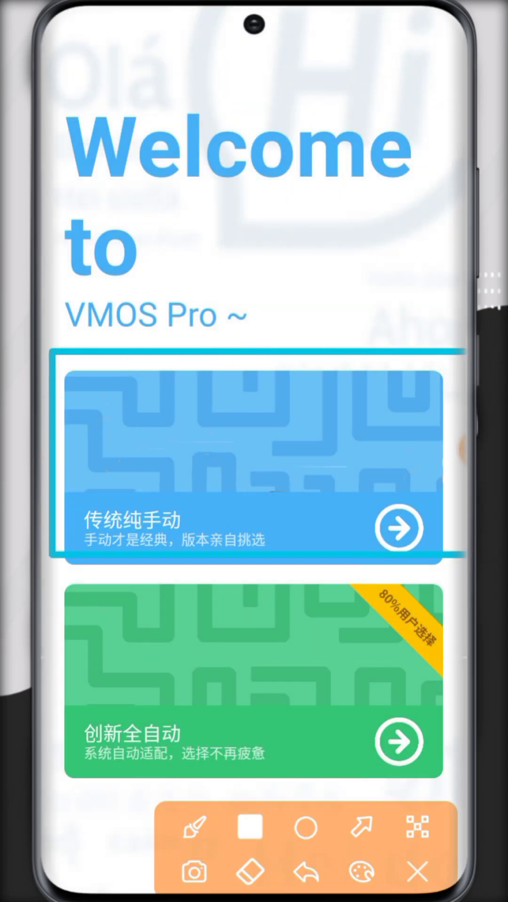
click(361, 827)
mouse_move(300, 384)
mouse_down()
mouse_move(409, 126)
mouse_move(355, 176)
mouse_up()
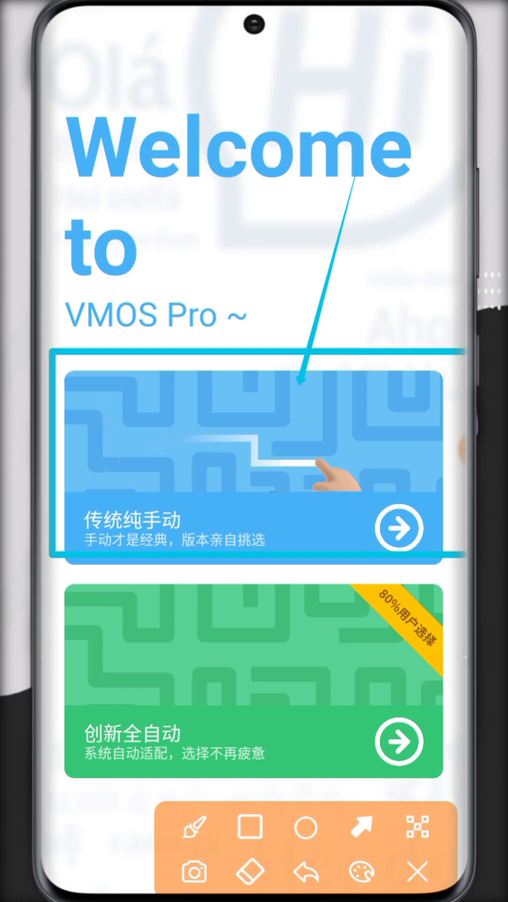
click(416, 873)
Step: Choose the manual setup card and mark up the empty Home tab
click(398, 742)
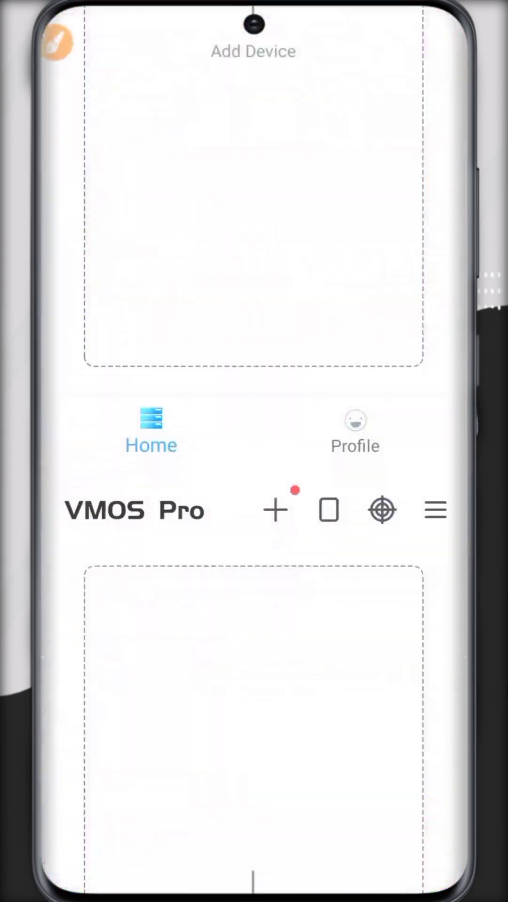
click(57, 477)
click(361, 828)
mouse_move(176, 573)
mouse_down()
mouse_move(171, 594)
mouse_move(288, 49)
mouse_up()
click(251, 827)
drag(163, 371, 329, 479)
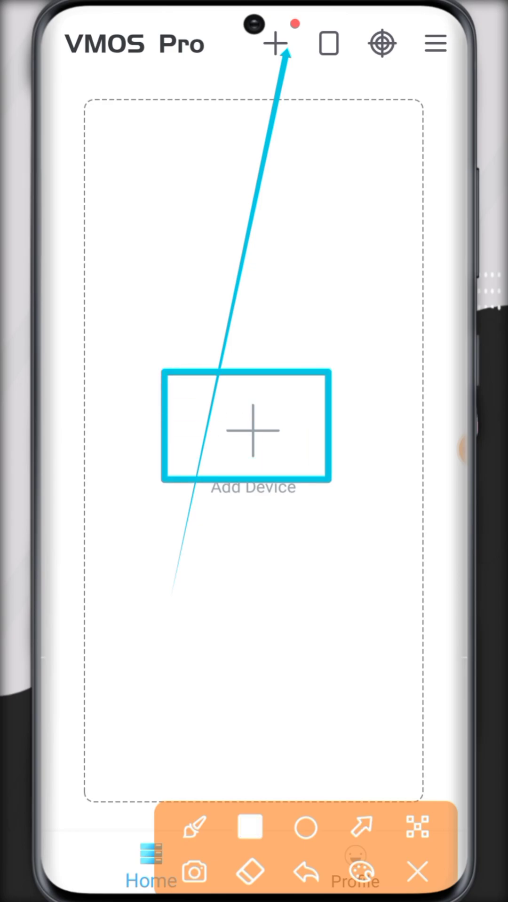
click(417, 873)
Step: Open the + menu, mark up its options, and pick 添加虚拟机 (add virtual machine)
click(276, 44)
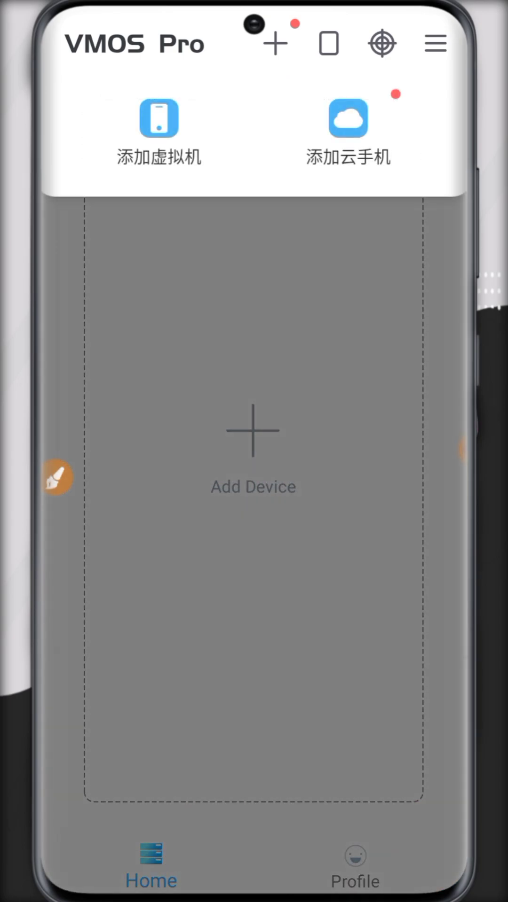
click(57, 477)
click(361, 828)
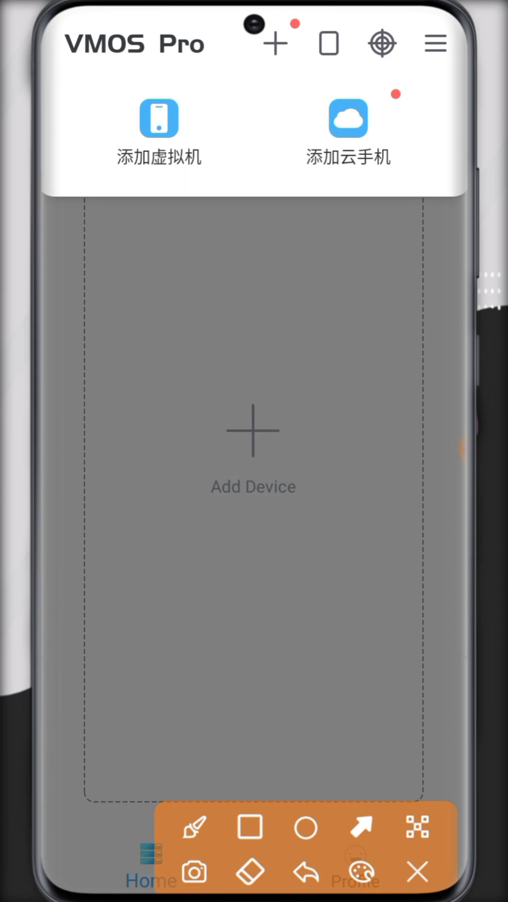
drag(150, 509, 168, 133)
click(194, 827)
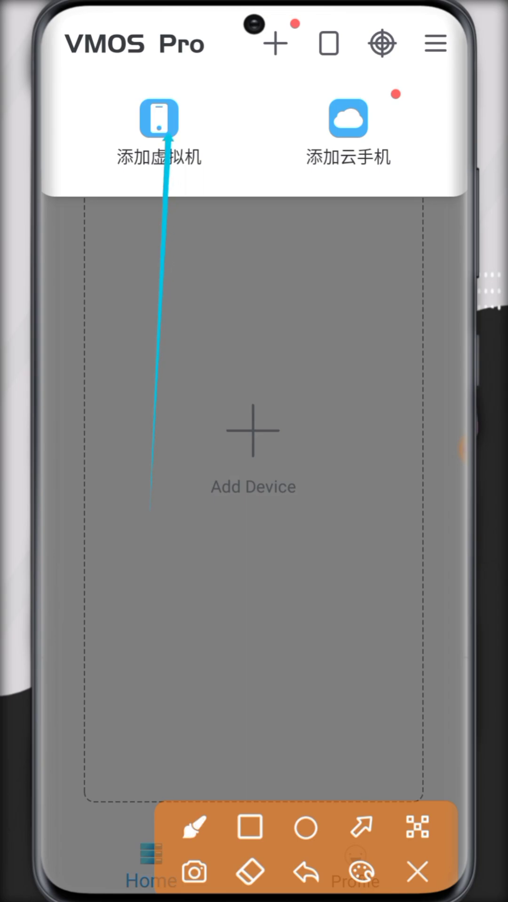
drag(291, 119, 425, 149)
drag(403, 79, 276, 273)
click(416, 873)
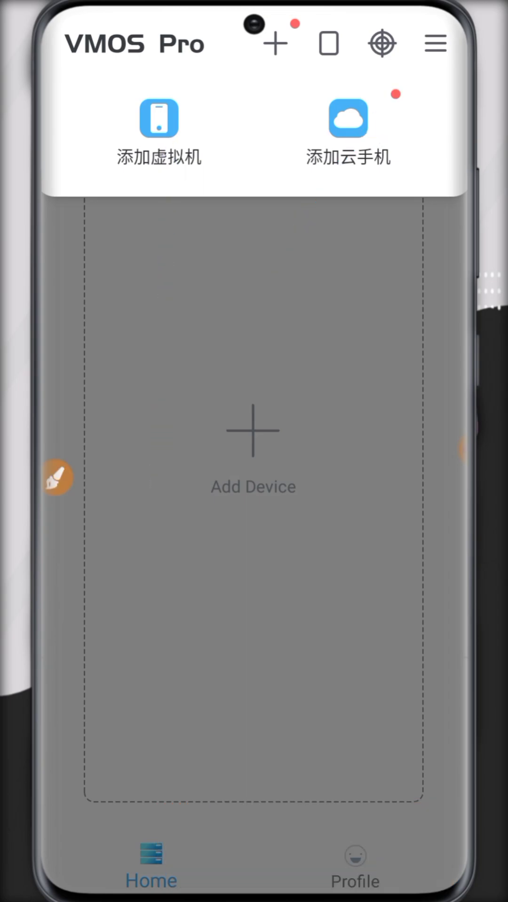
click(159, 119)
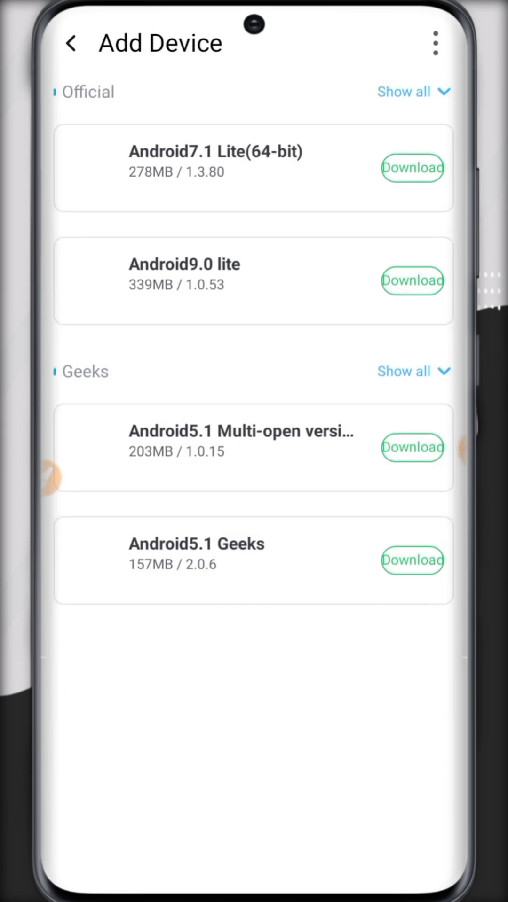
Step: Highlight the Add Device ROM list and expand the Geeks and Official image lists
click(49, 477)
click(361, 827)
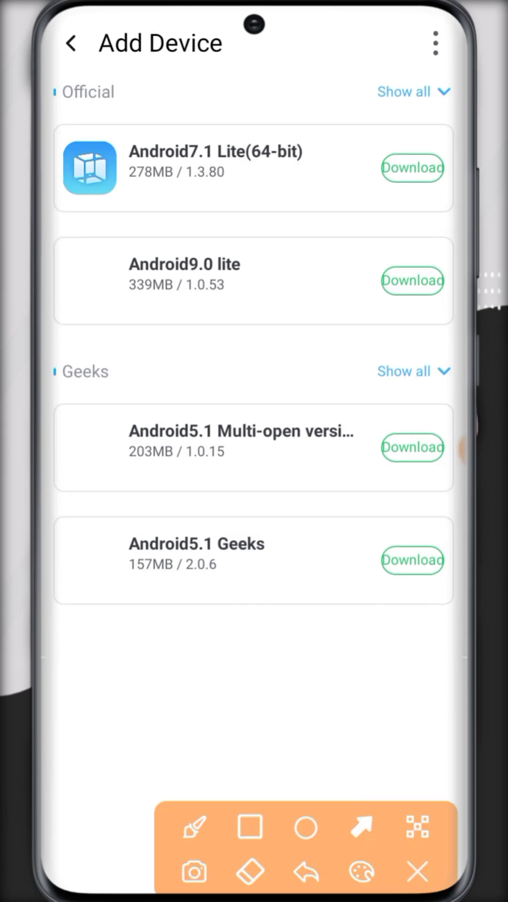
mouse_move(196, 662)
mouse_down()
mouse_move(383, 177)
mouse_move(421, 131)
mouse_up()
drag(304, 740, 404, 368)
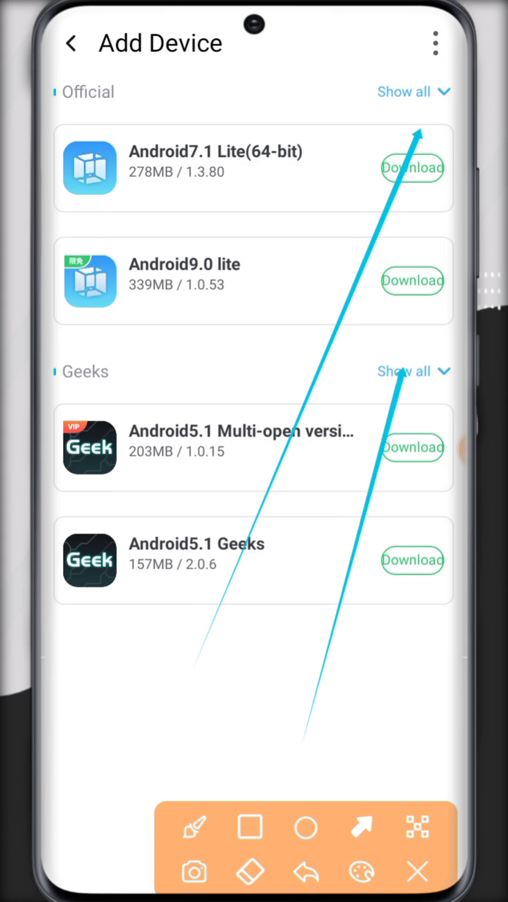
click(416, 872)
click(412, 371)
click(413, 92)
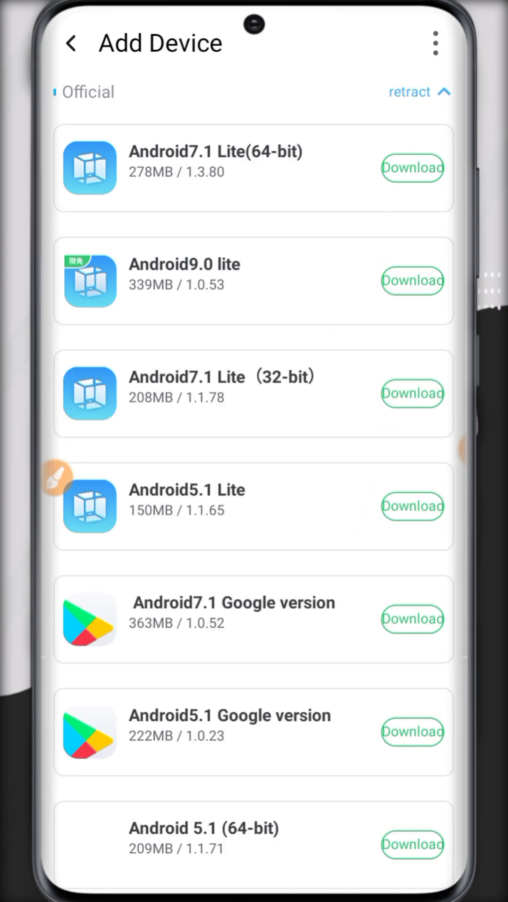
scroll(254, 451, down, 3)
scroll(254, 451, down, 5)
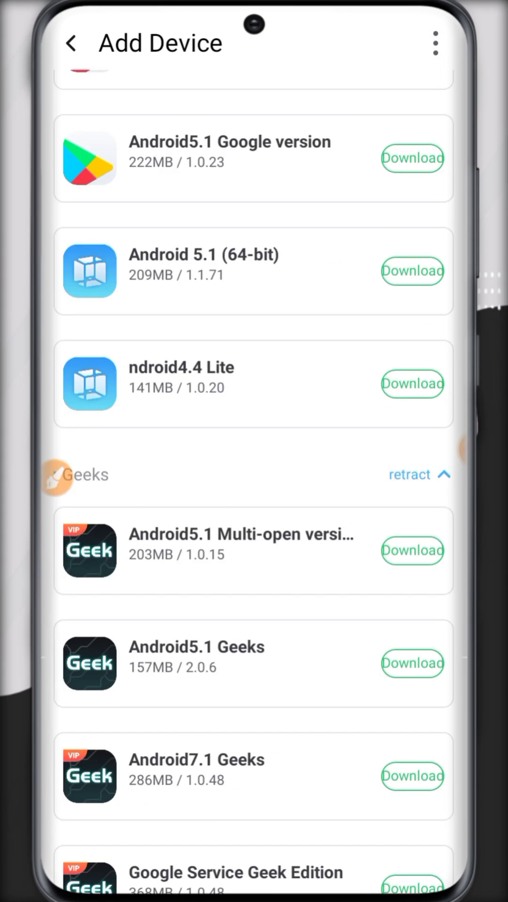
Step: Delete the waiting Android5.1 Multi-open download under My ROM and confirm
click(57, 479)
click(250, 827)
drag(40, 491, 456, 611)
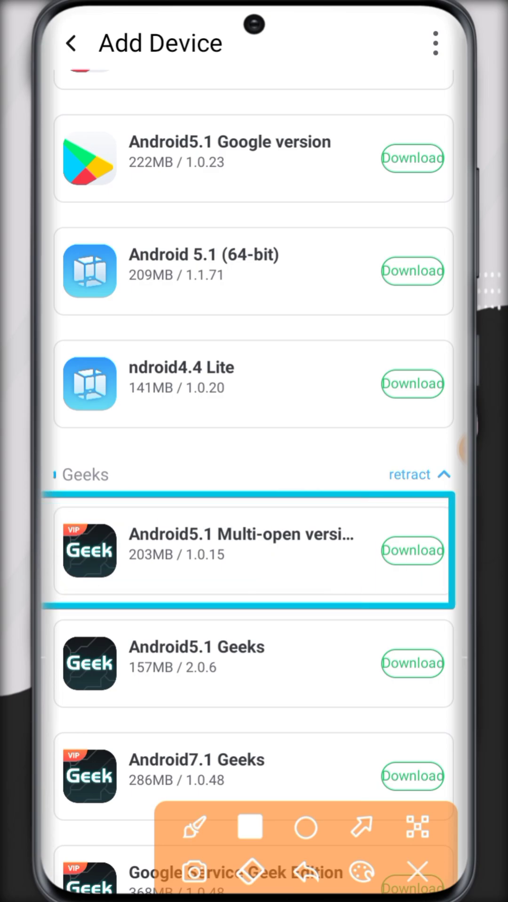
click(417, 872)
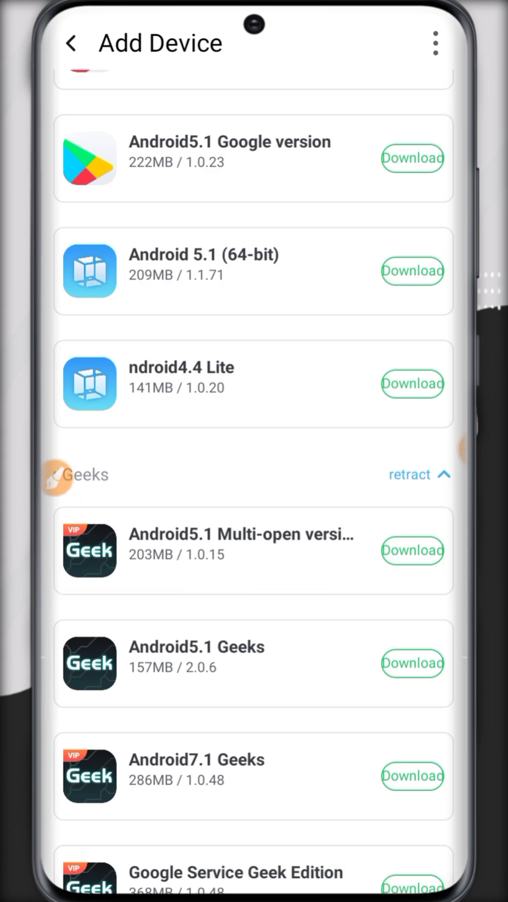
scroll(254, 451, up, 3)
scroll(254, 451, up, 5)
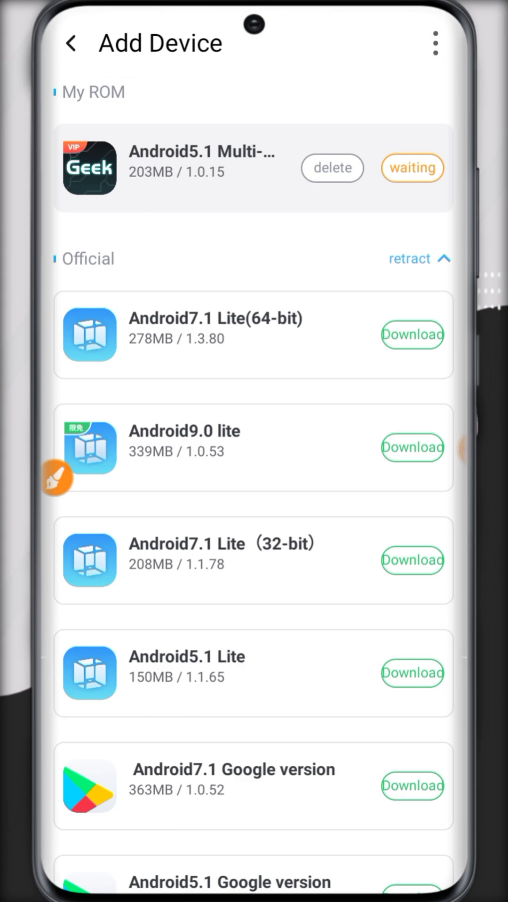
click(57, 478)
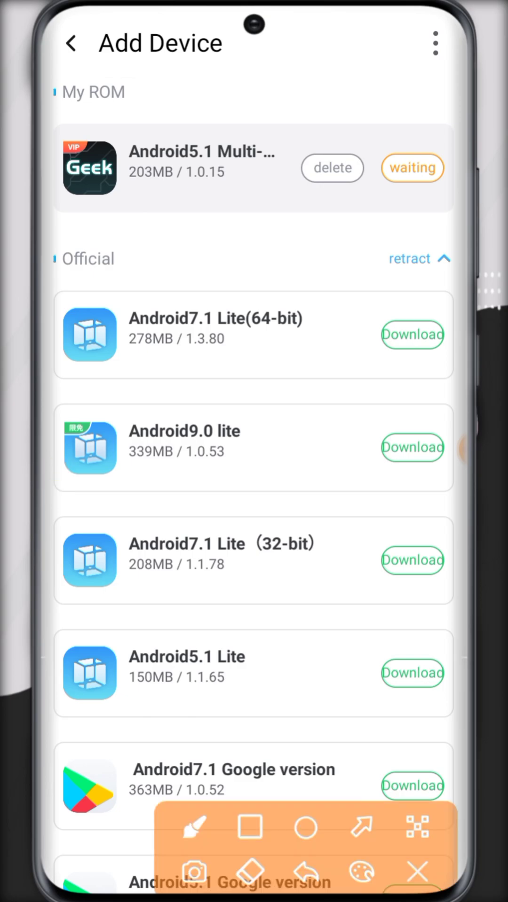
drag(241, 164, 464, 30)
click(416, 872)
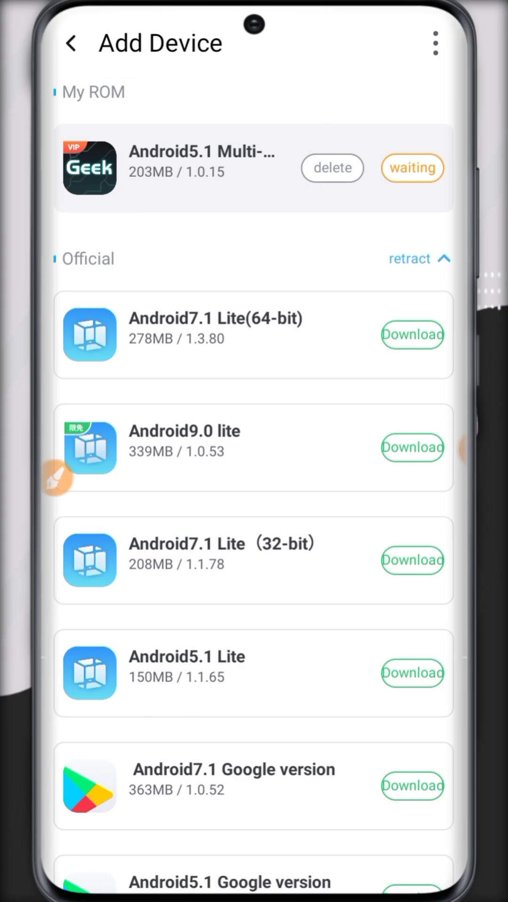
click(332, 168)
click(331, 557)
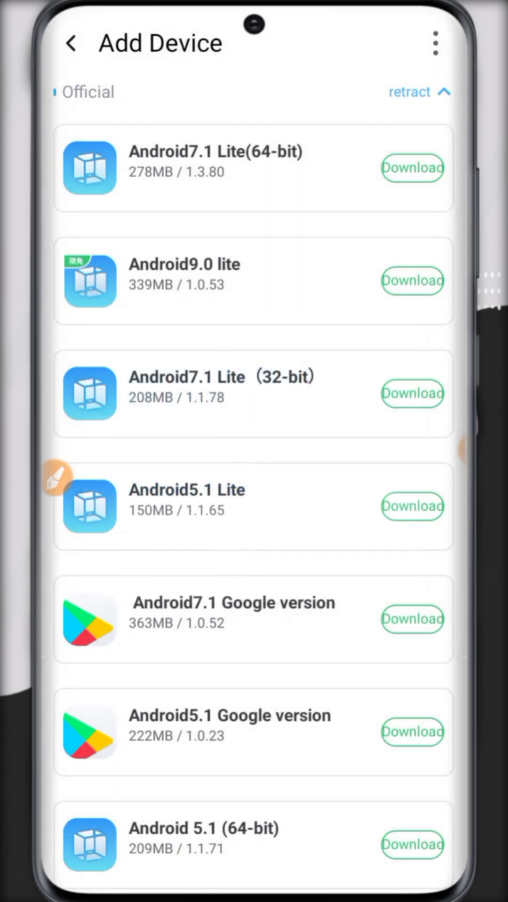
click(56, 478)
Step: Open the three-dot menu of extra device-adding options and mark up its entries
click(361, 827)
drag(149, 520, 438, 33)
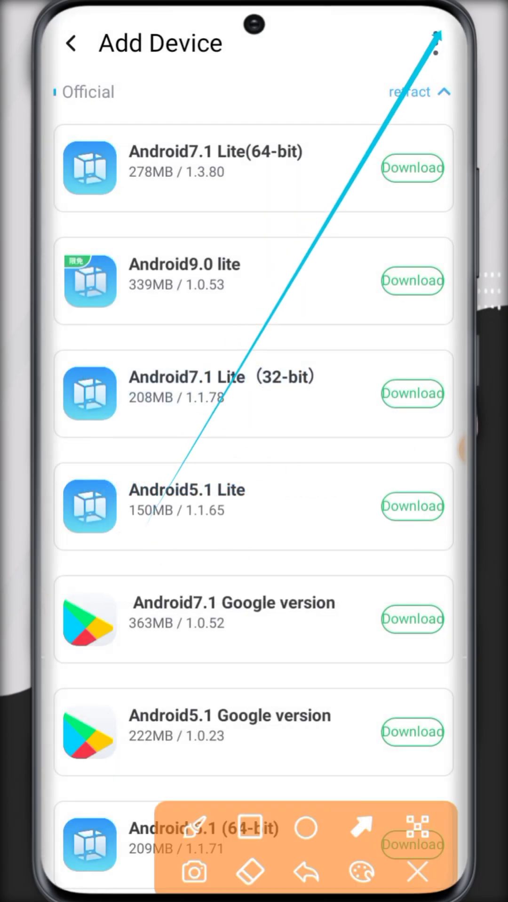
click(416, 873)
click(435, 45)
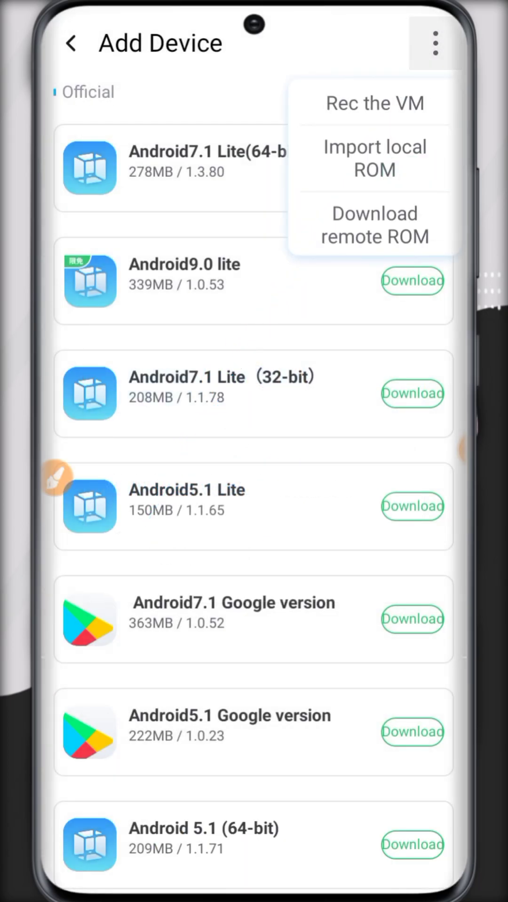
click(57, 478)
click(250, 827)
drag(272, 74, 465, 134)
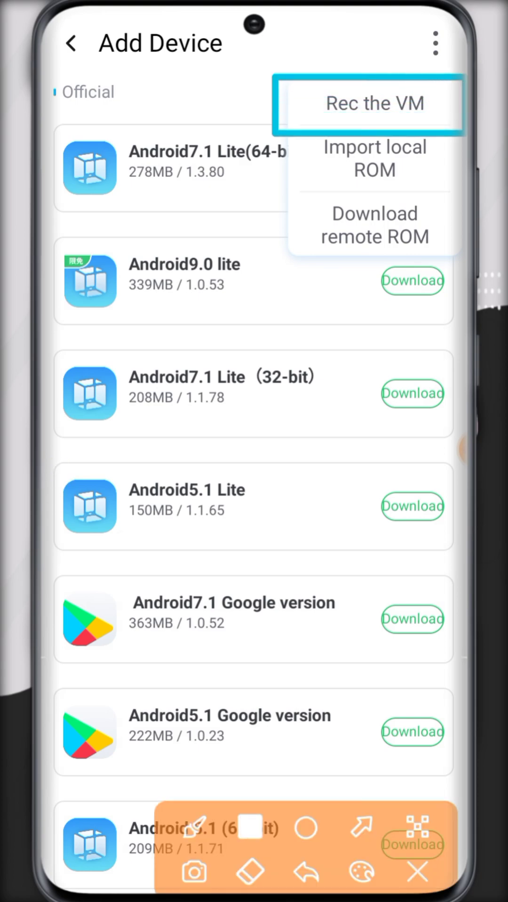
click(193, 828)
drag(308, 146, 393, 173)
drag(420, 134, 311, 215)
drag(389, 167, 442, 201)
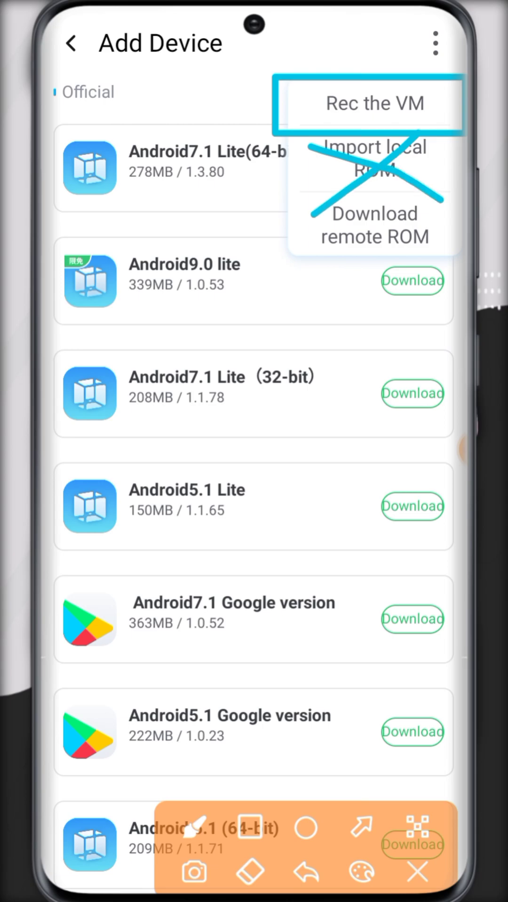
click(417, 872)
Step: Open Rec the VM with storage permission and review the Android9 Rootfull++ and Android 10 UX Root backups
click(375, 104)
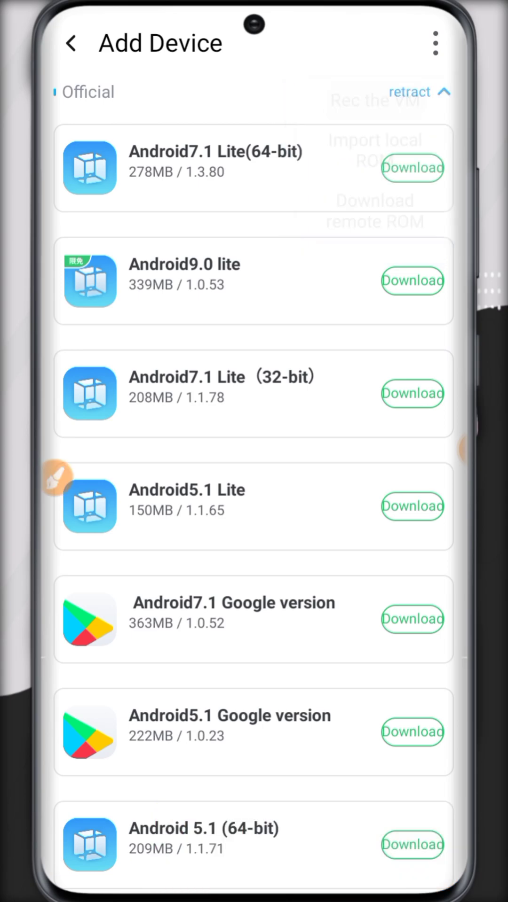
click(254, 523)
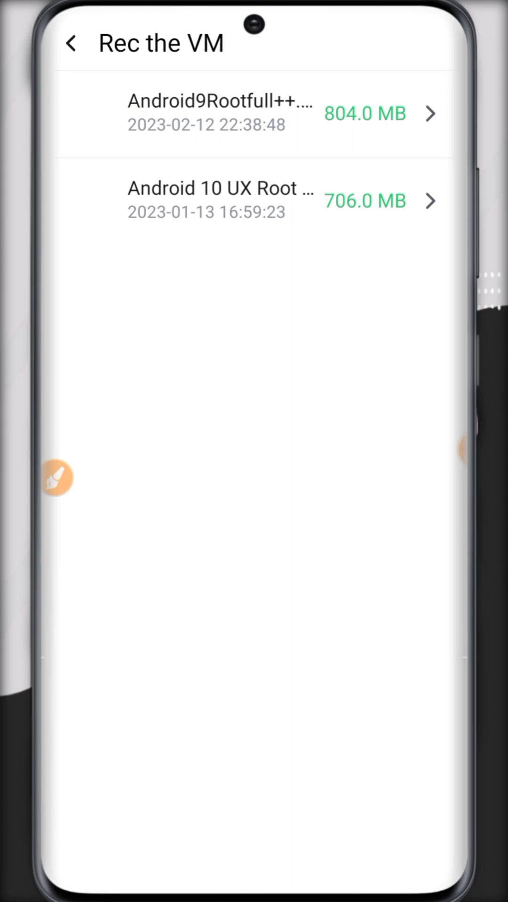
click(57, 478)
click(250, 828)
drag(121, 121, 350, 174)
drag(185, 52, 347, 296)
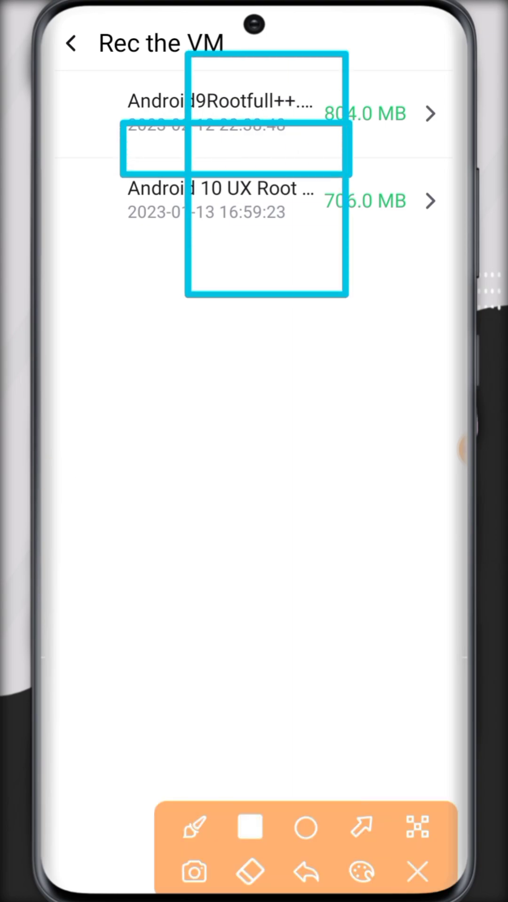
click(417, 872)
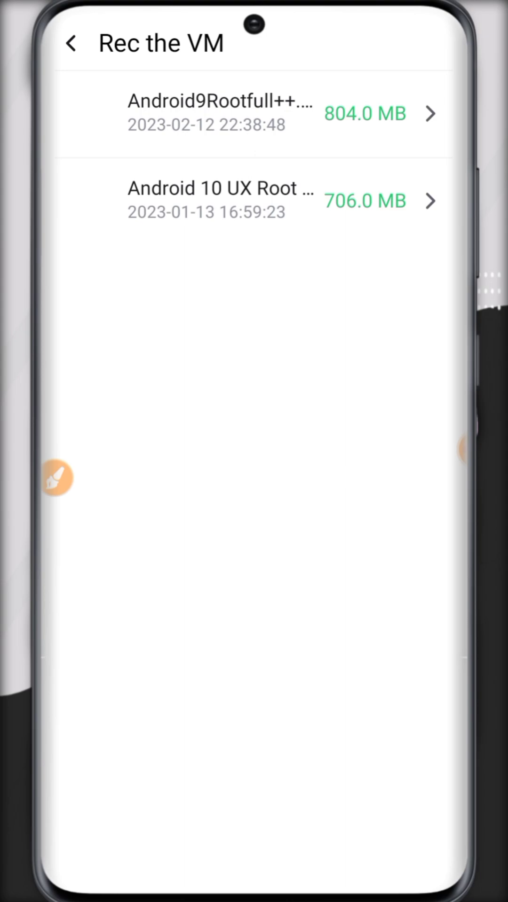
click(57, 479)
drag(233, 504, 282, 522)
click(288, 626)
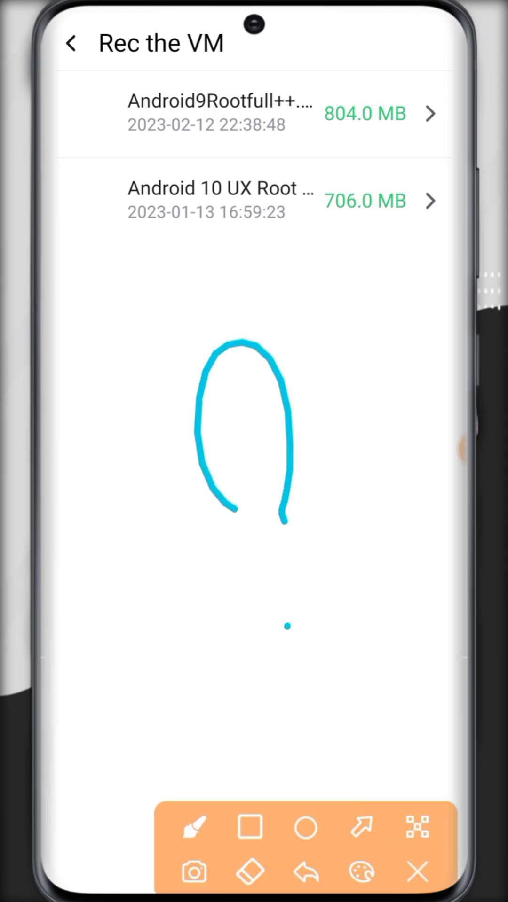
click(416, 872)
drag(254, 889, 254, 634)
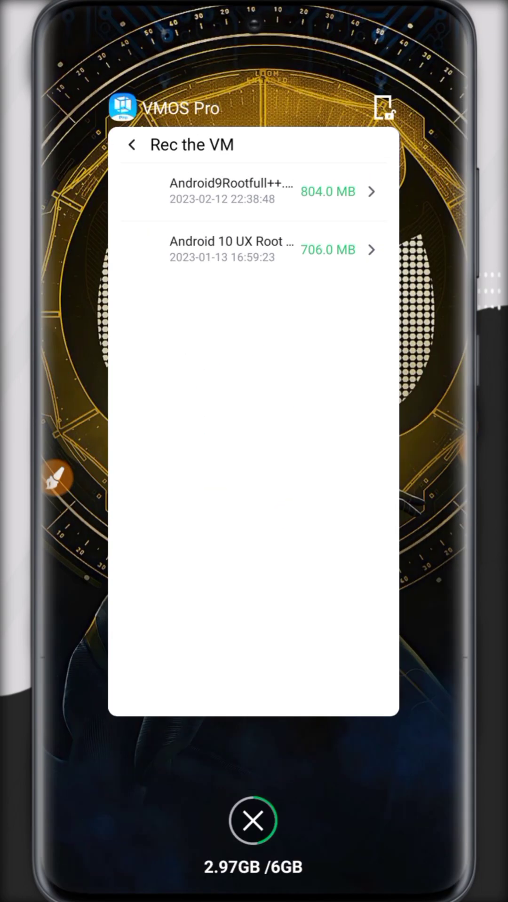
Step: Close VMOS Pro and open Internal storage > Download in File Manager
click(252, 821)
drag(105, 451, 423, 451)
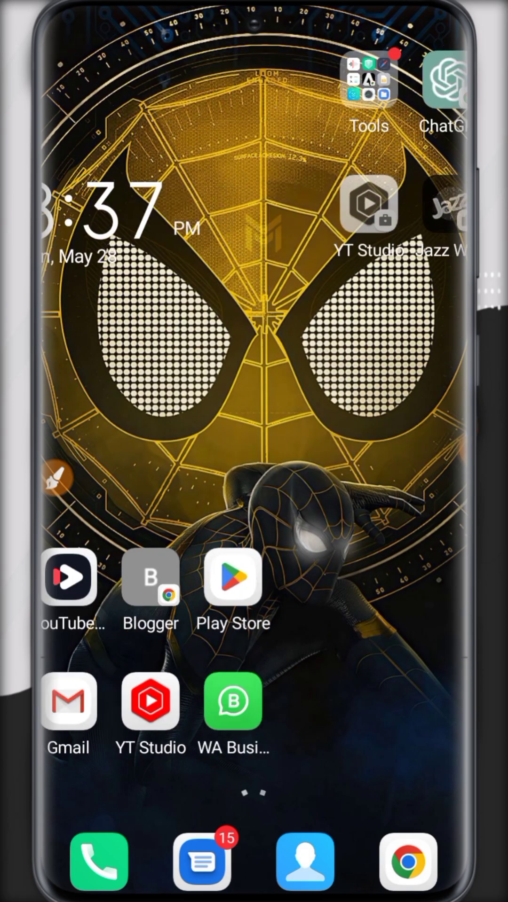
click(199, 190)
click(172, 271)
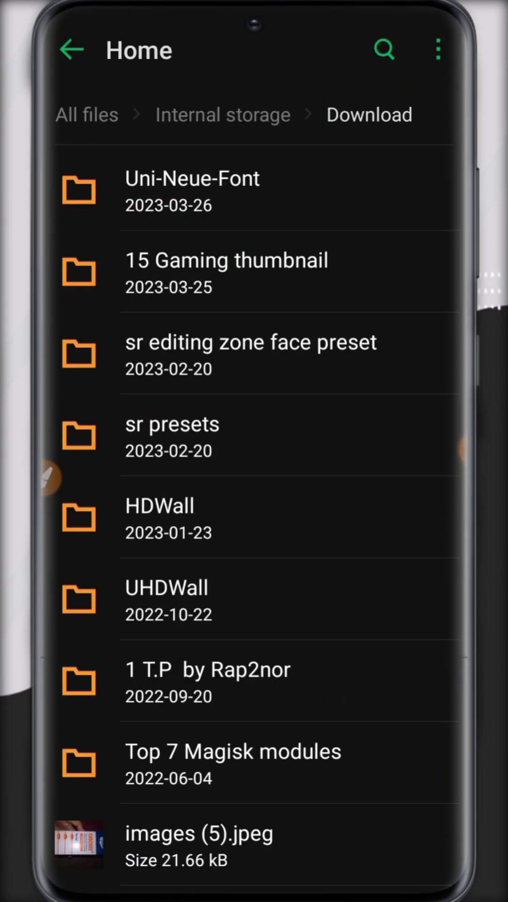
scroll(254, 493, down, 5)
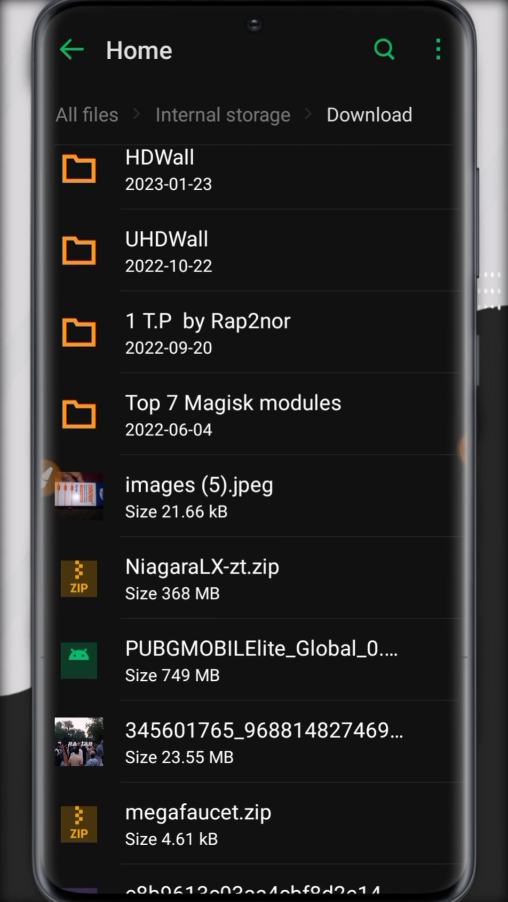
Step: Highlight NiagaraLX-zt.zip and select it for moving
click(48, 479)
click(250, 827)
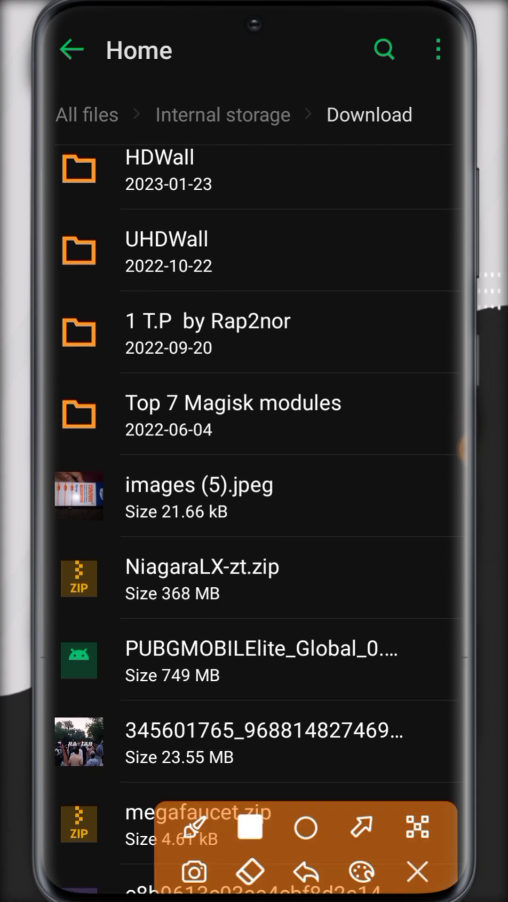
drag(40, 531, 452, 627)
click(417, 872)
click(254, 578)
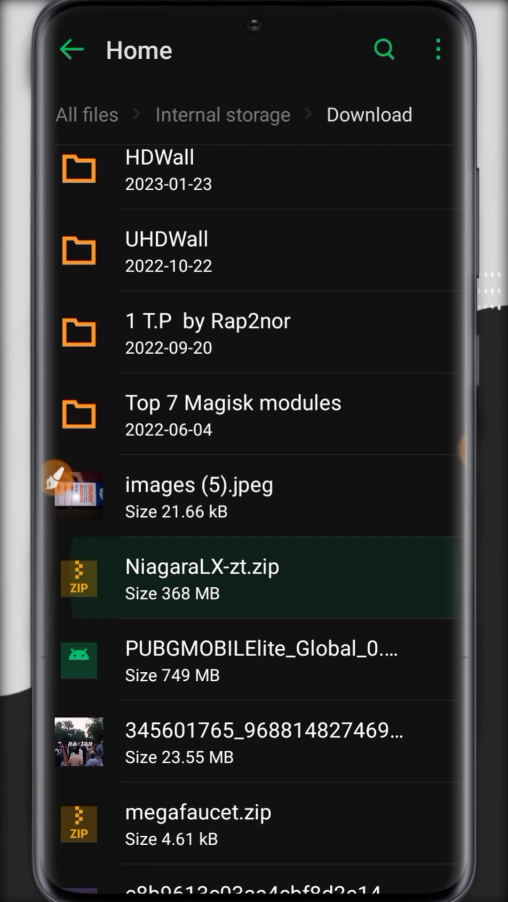
click(55, 480)
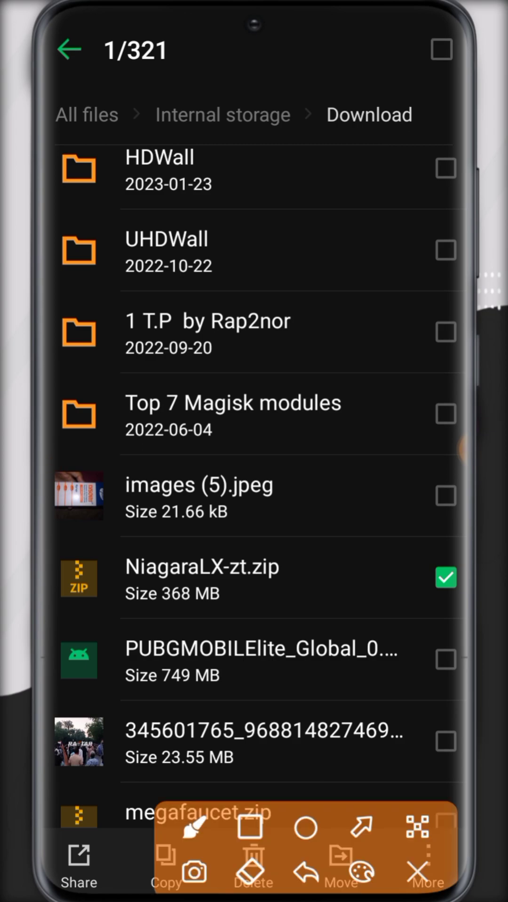
click(361, 827)
drag(185, 432, 342, 833)
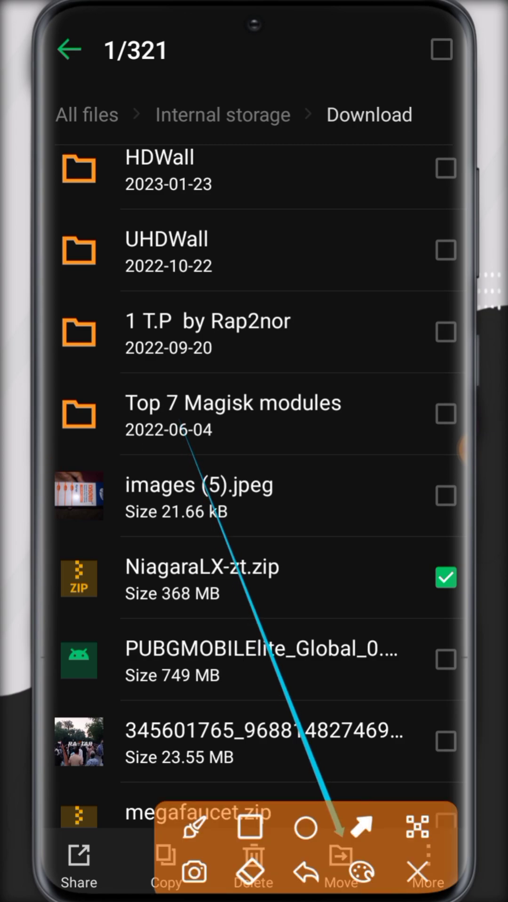
click(417, 873)
Step: Start the move and navigate from Internal storage into the vmospro folder
click(339, 857)
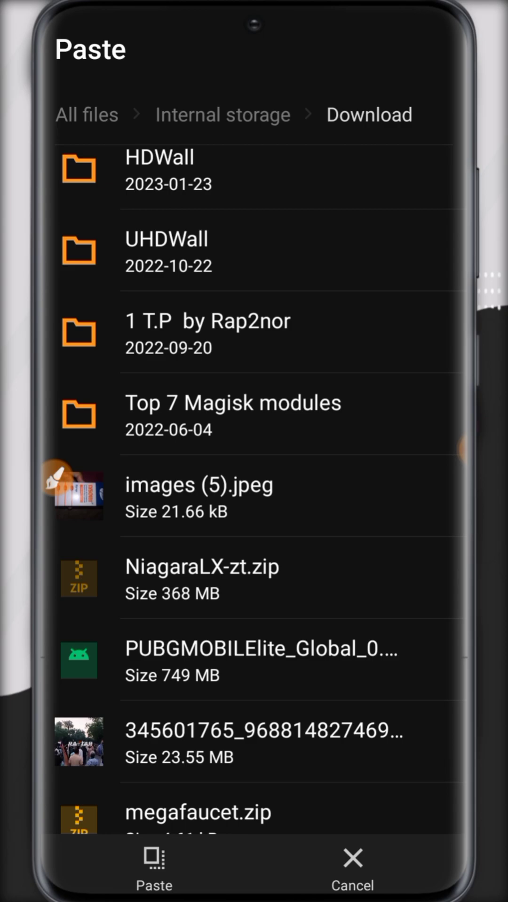
key(Escape)
scroll(254, 494, down, 5)
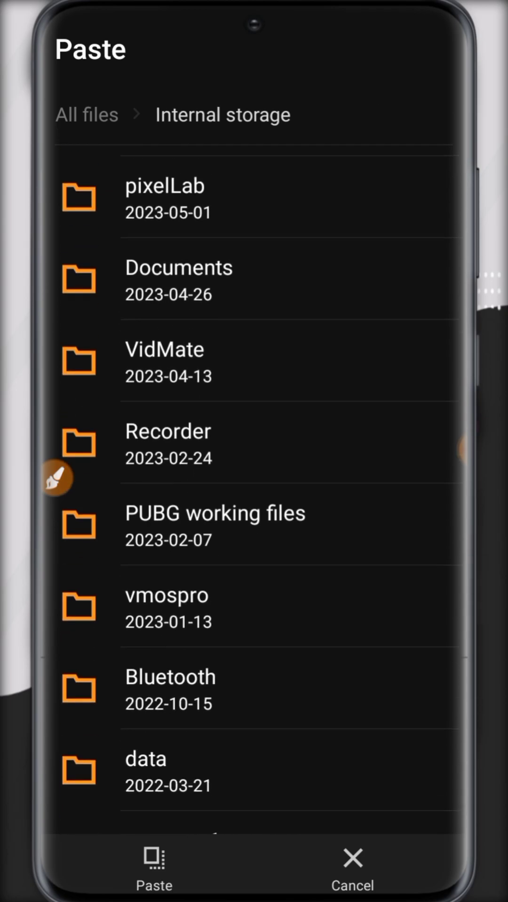
scroll(254, 494, down, 3)
click(55, 480)
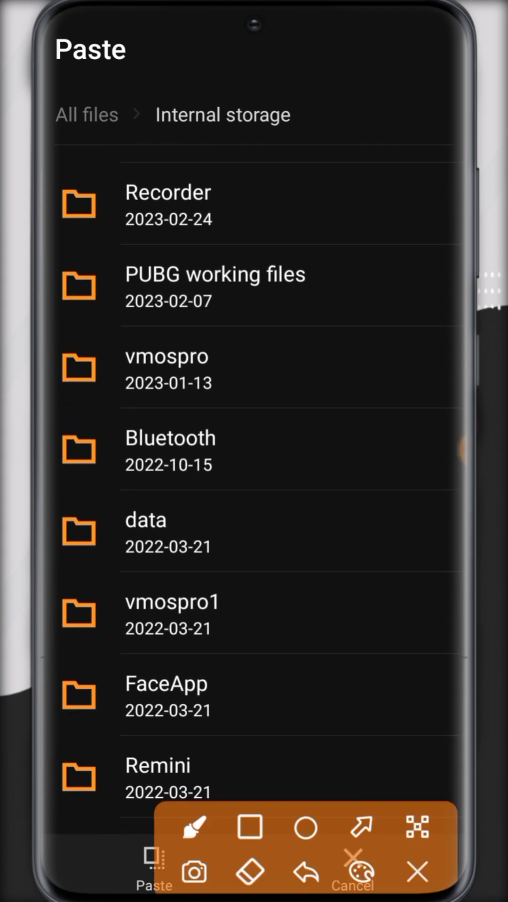
mouse_move(56, 318)
mouse_down()
mouse_move(292, 404)
mouse_move(466, 407)
mouse_up()
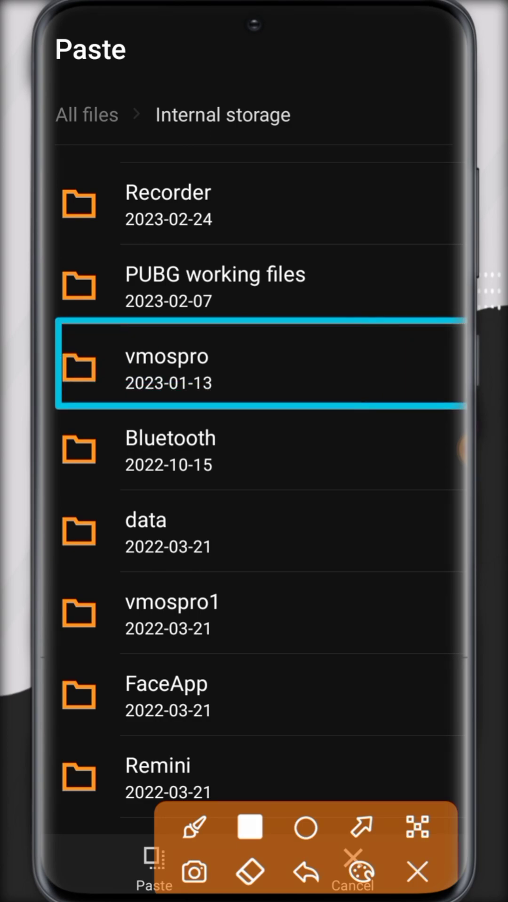
click(417, 872)
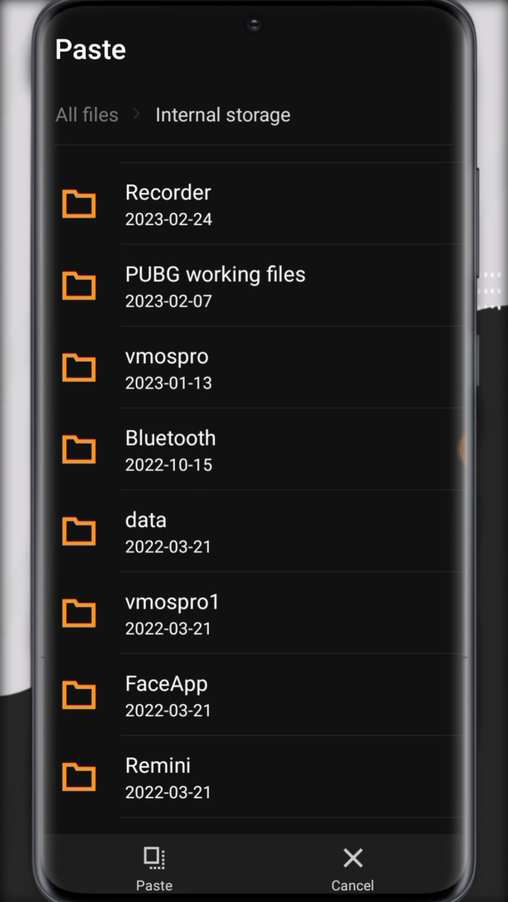
click(166, 366)
Step: Open vmospro's backup folder and paste NiagaraLX-zt.zip next to the Android ROM zips
click(55, 480)
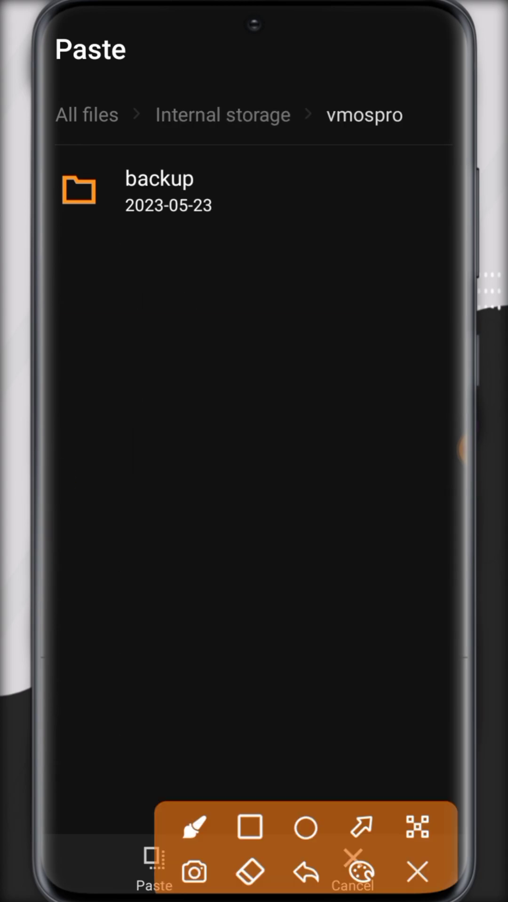
click(250, 827)
mouse_move(54, 150)
mouse_down()
mouse_move(128, 185)
mouse_move(465, 235)
mouse_up()
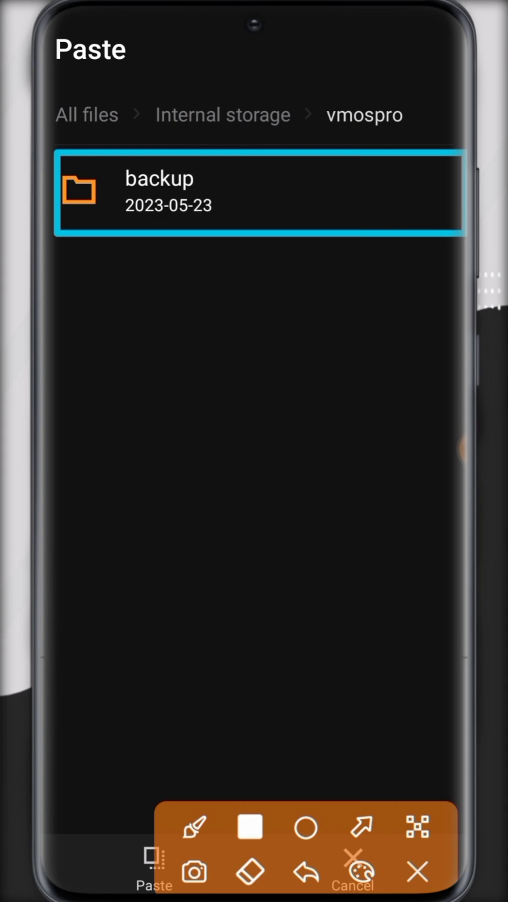
click(417, 872)
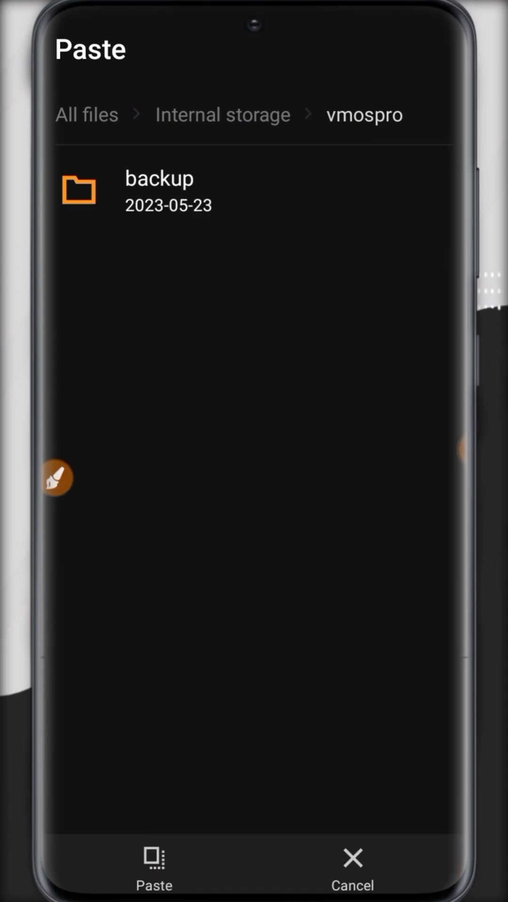
click(166, 191)
click(56, 478)
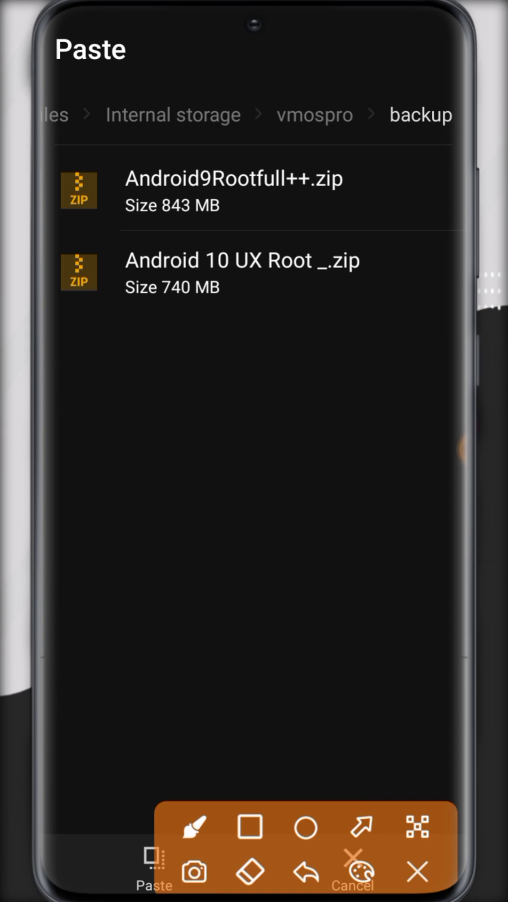
drag(146, 578, 453, 368)
click(416, 872)
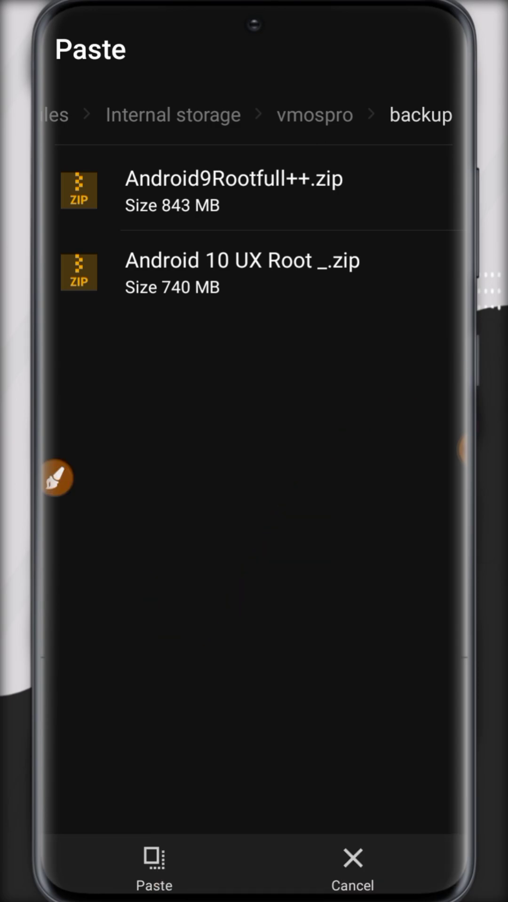
click(154, 867)
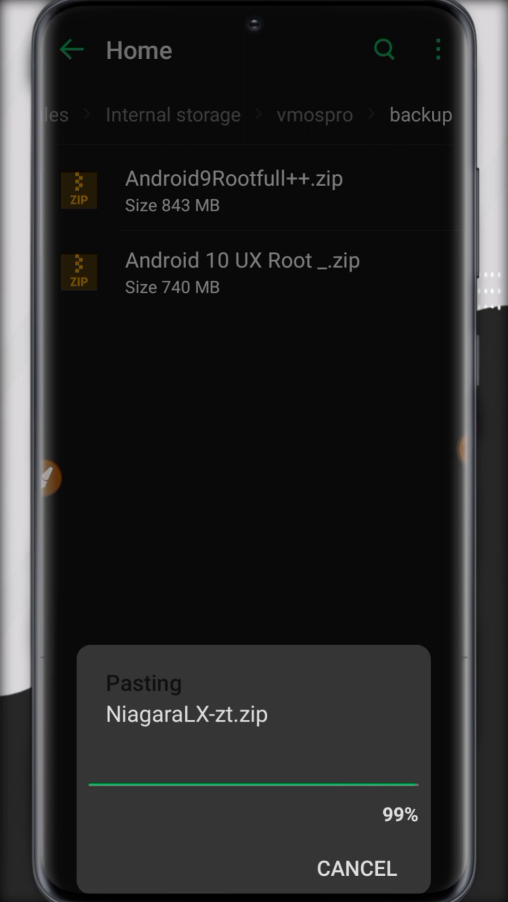
Step: Highlight the pasted NiagaraLX-zt.zip, clear all recent apps, and swipe to the second home page
click(49, 478)
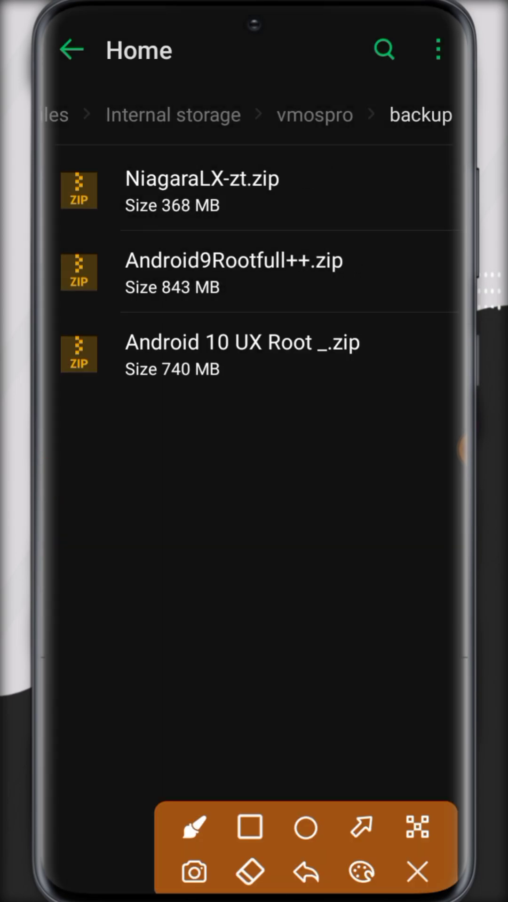
drag(294, 179, 465, 150)
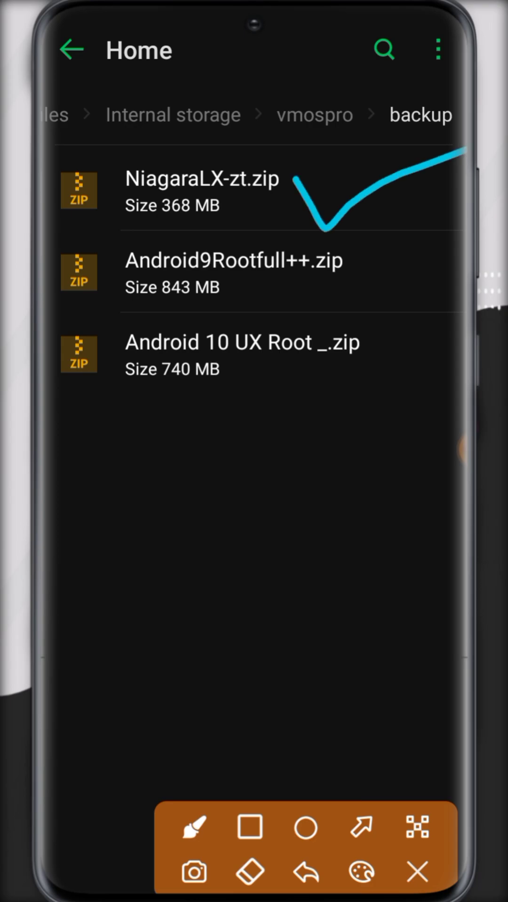
click(417, 872)
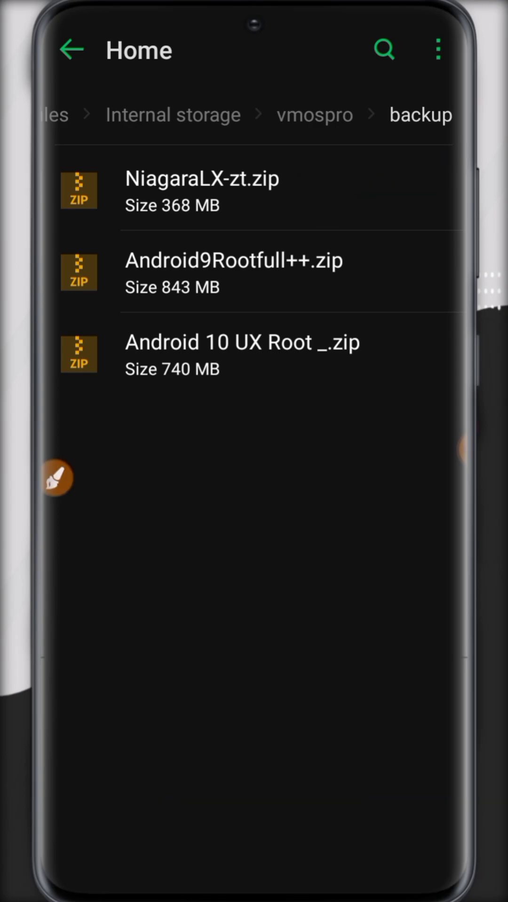
drag(254, 896, 254, 493)
click(249, 818)
drag(423, 564, 106, 564)
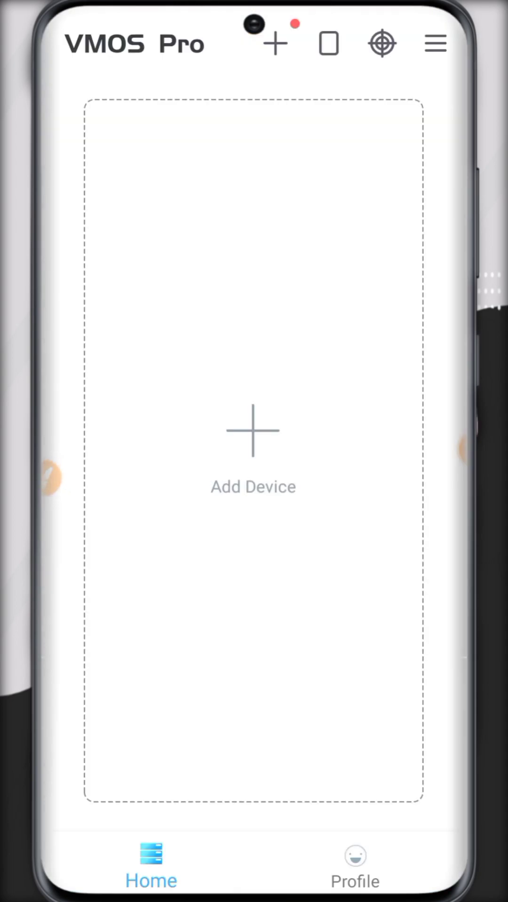
Step: Start adding a virtual machine and draw an arrow toward the extra options menu
click(276, 44)
click(158, 130)
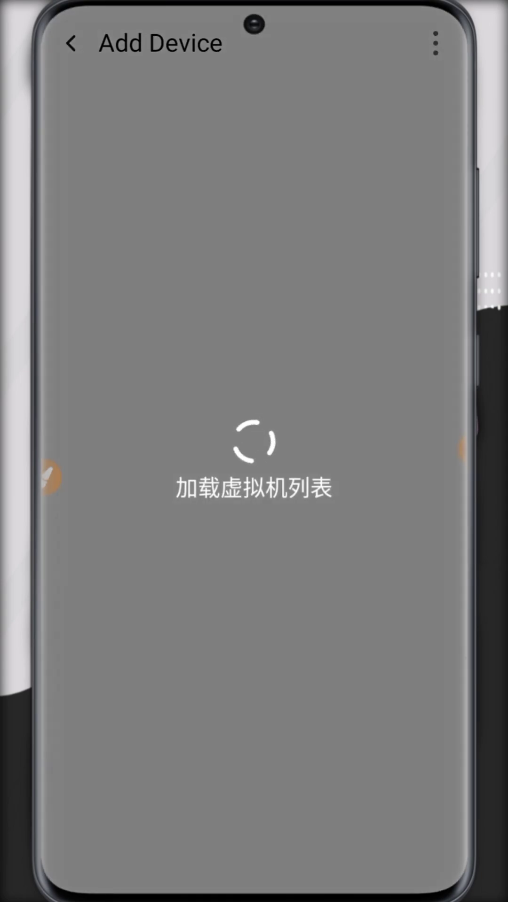
click(50, 478)
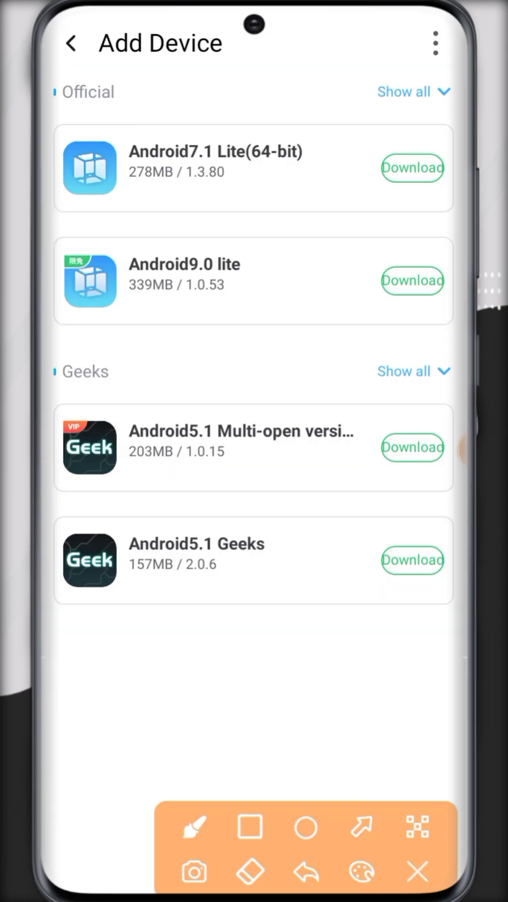
click(361, 828)
drag(173, 476, 436, 57)
click(417, 873)
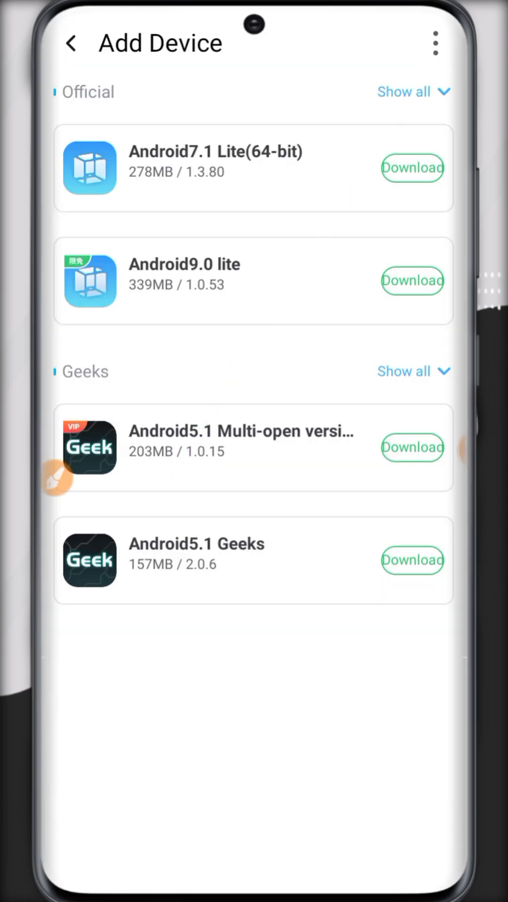
Step: Highlight the Rec the VM option in the ROM import menu and open it
click(435, 44)
click(55, 478)
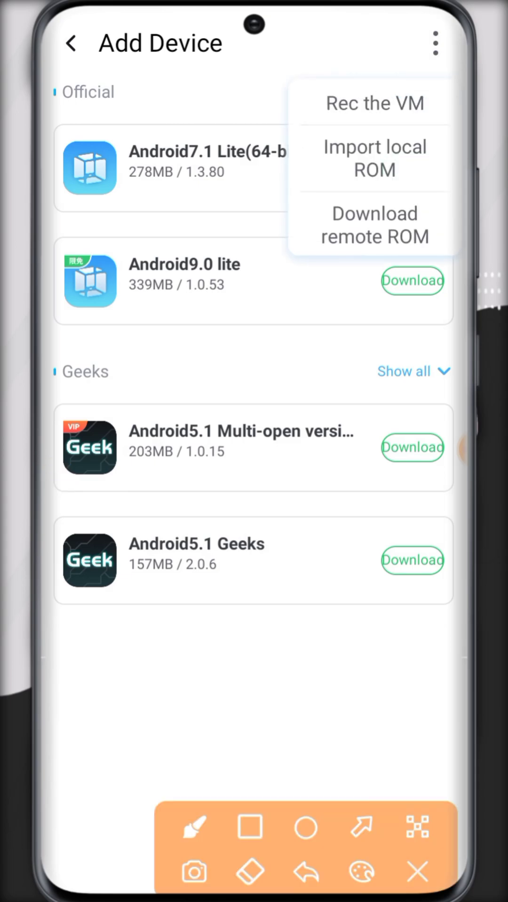
click(249, 827)
drag(275, 83, 463, 124)
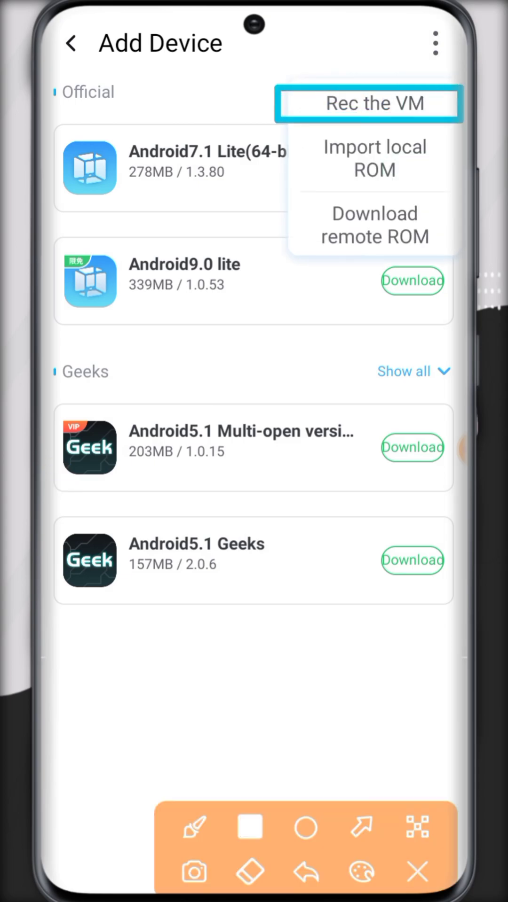
click(417, 828)
click(417, 871)
click(374, 103)
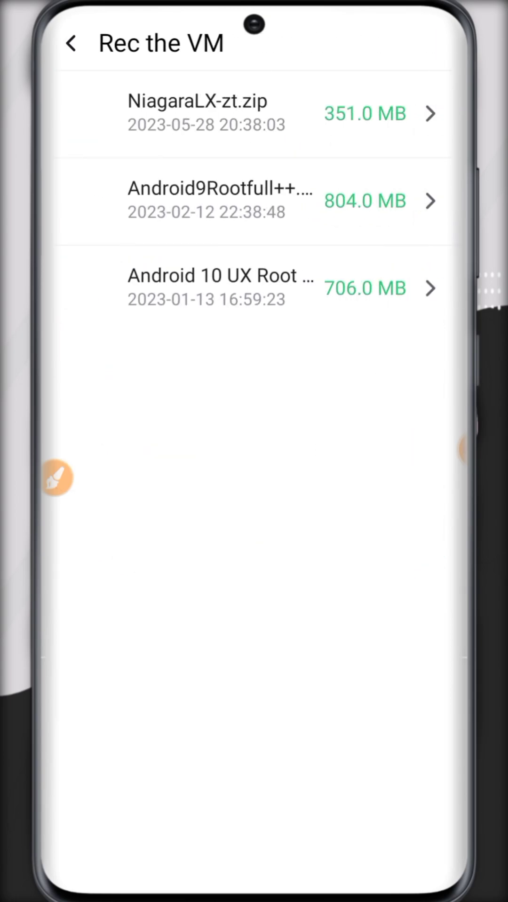
Step: Tick and box the NiagaraLX-zt.zip backup in the Rec the VM list
click(56, 478)
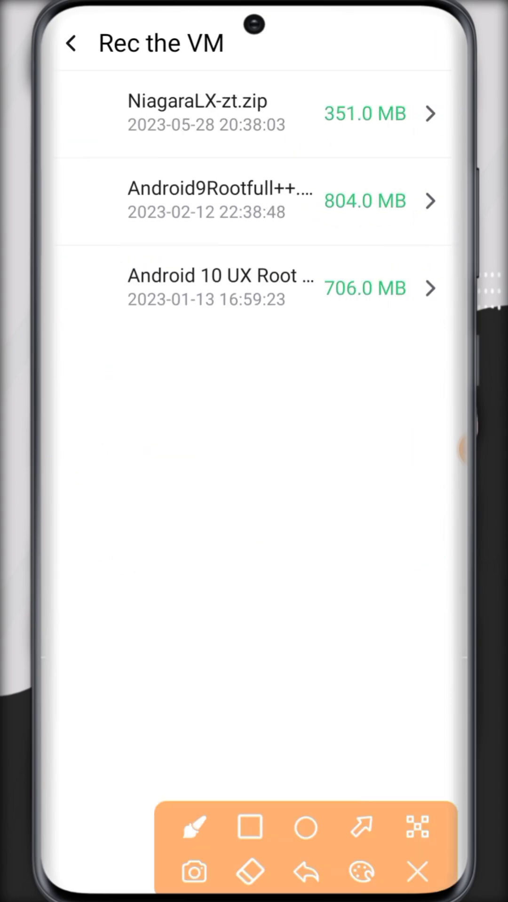
mouse_move(281, 117)
mouse_down()
mouse_move(295, 133)
mouse_move(446, 12)
mouse_up()
click(250, 827)
drag(59, 62, 466, 161)
Step: Select the NiagaraLX-zt.zip backup, highlight Start recovery, and begin the restore
click(416, 872)
click(212, 113)
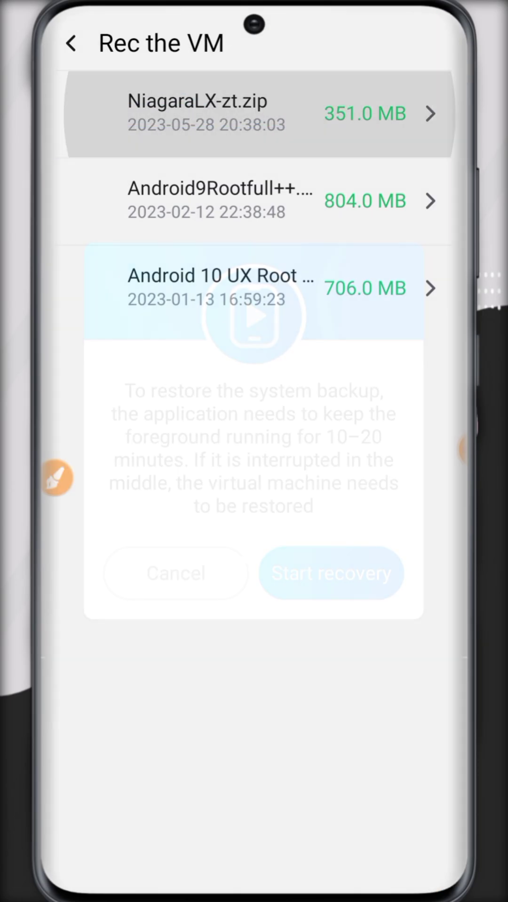
click(56, 478)
click(249, 827)
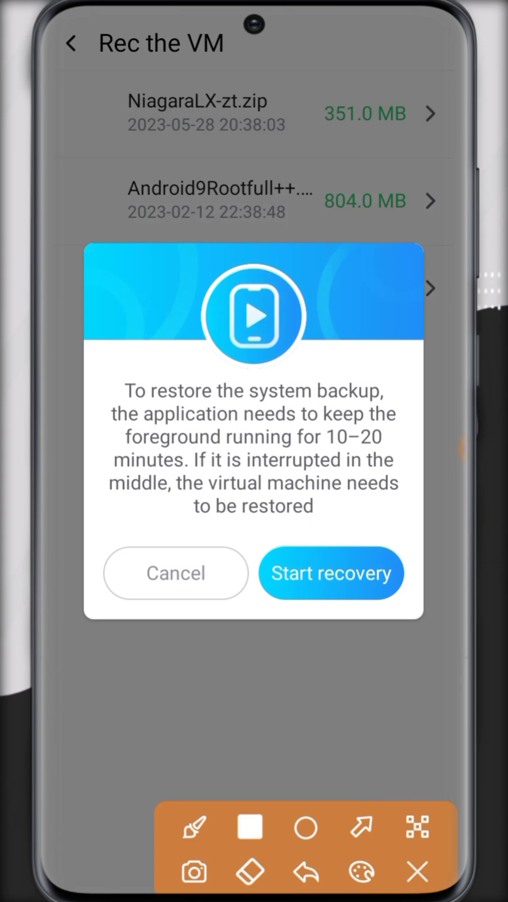
mouse_move(252, 529)
mouse_down()
mouse_move(363, 584)
mouse_move(432, 611)
mouse_up()
click(417, 872)
click(331, 573)
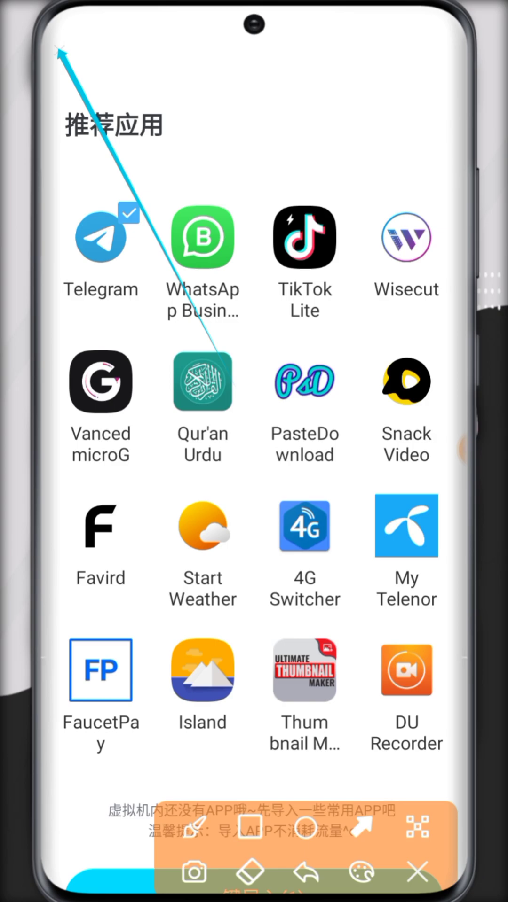
Step: Go home into Niagara Launcher and mark Play Store, Superuser and Xposed Installer
key(Home)
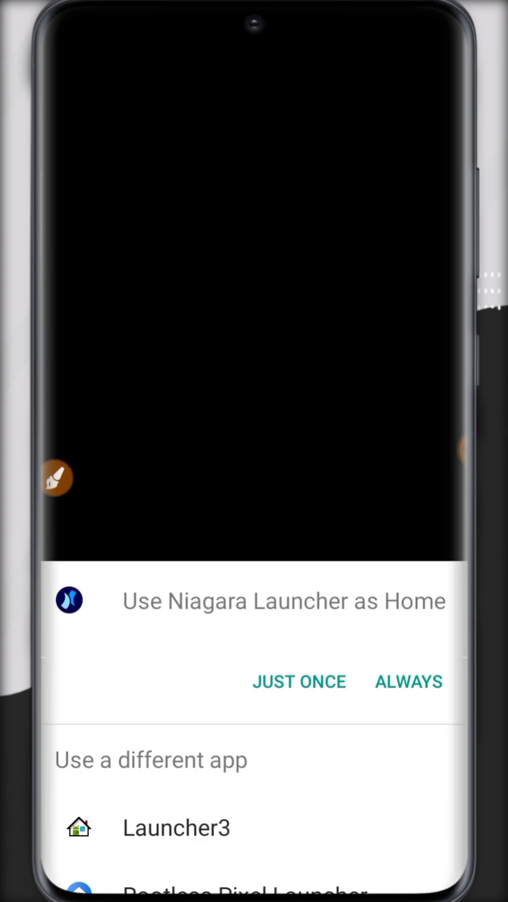
click(176, 828)
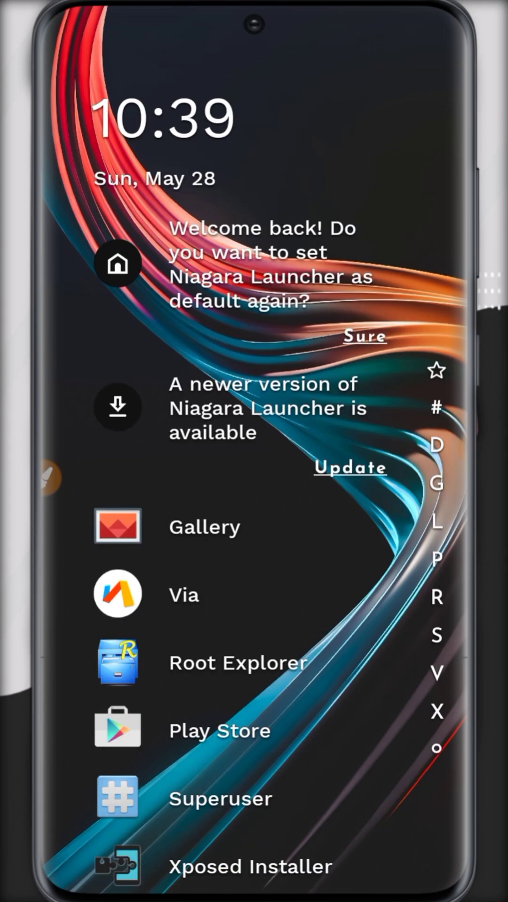
click(250, 827)
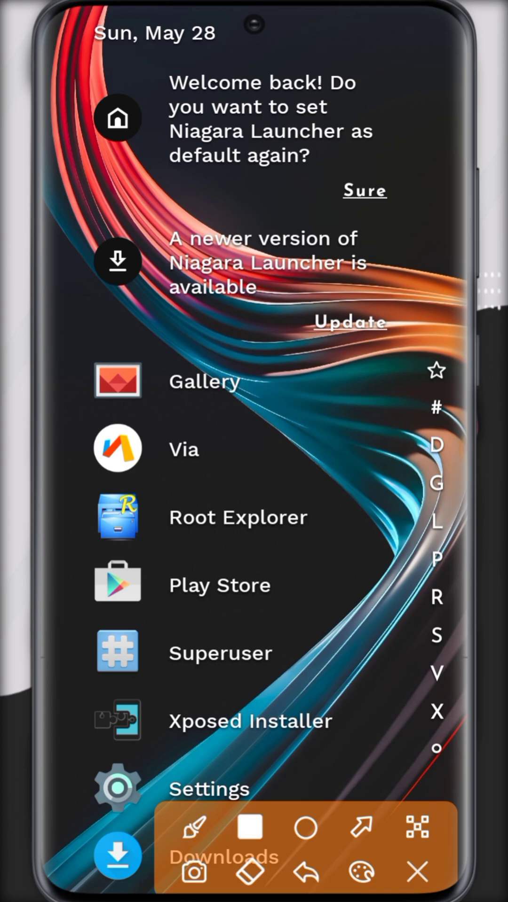
drag(62, 548, 466, 767)
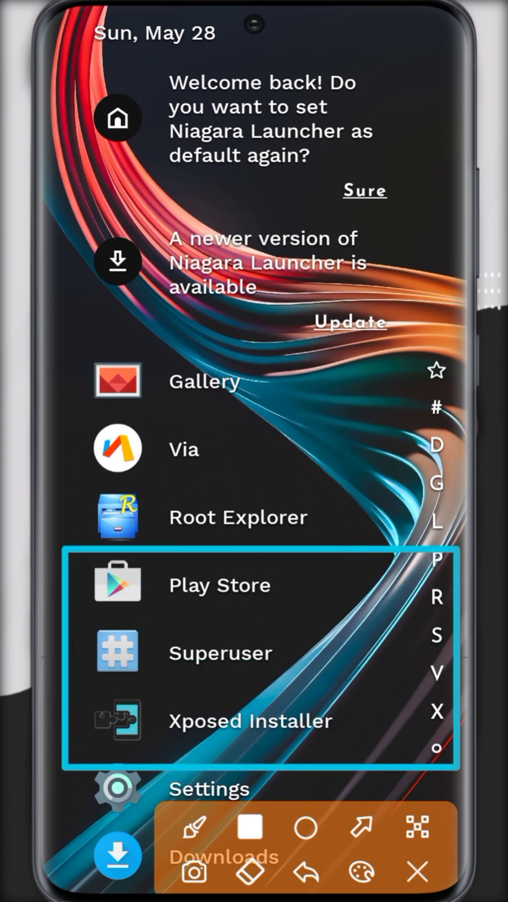
click(193, 828)
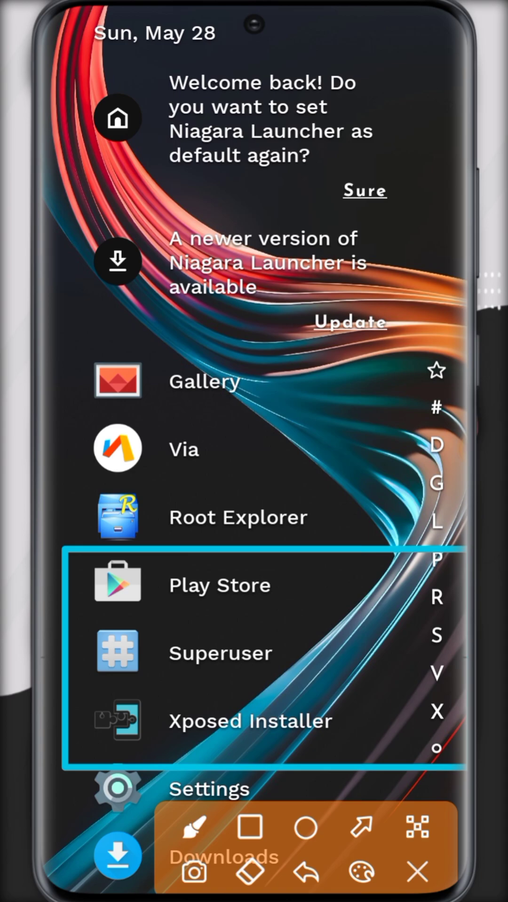
drag(329, 575, 426, 477)
drag(328, 645, 465, 536)
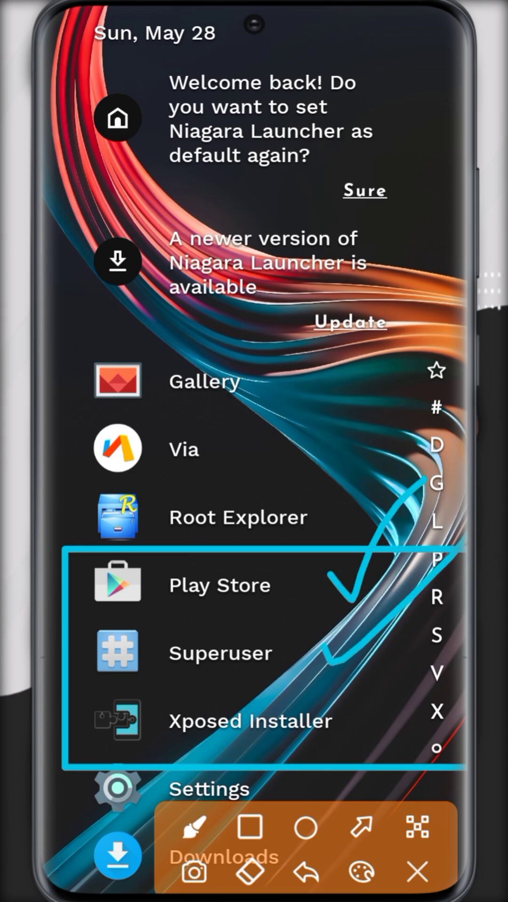
drag(373, 726, 465, 593)
click(417, 873)
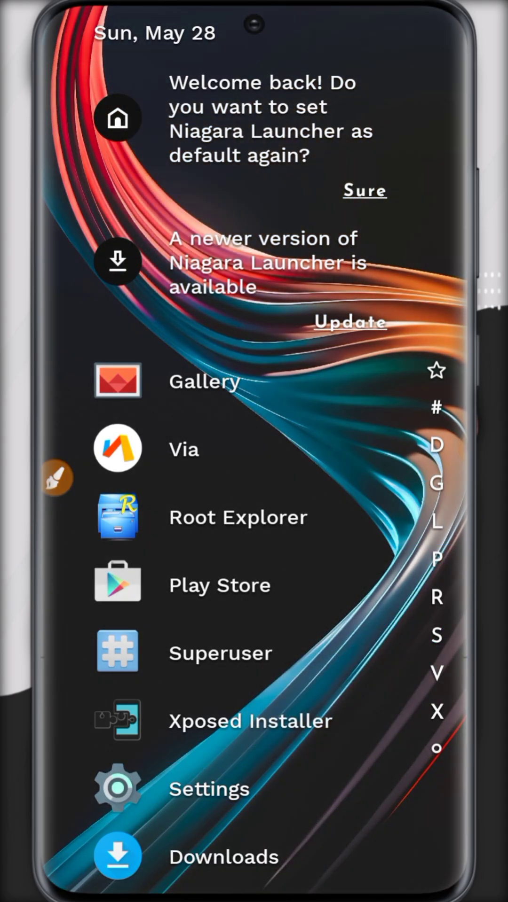
click(209, 789)
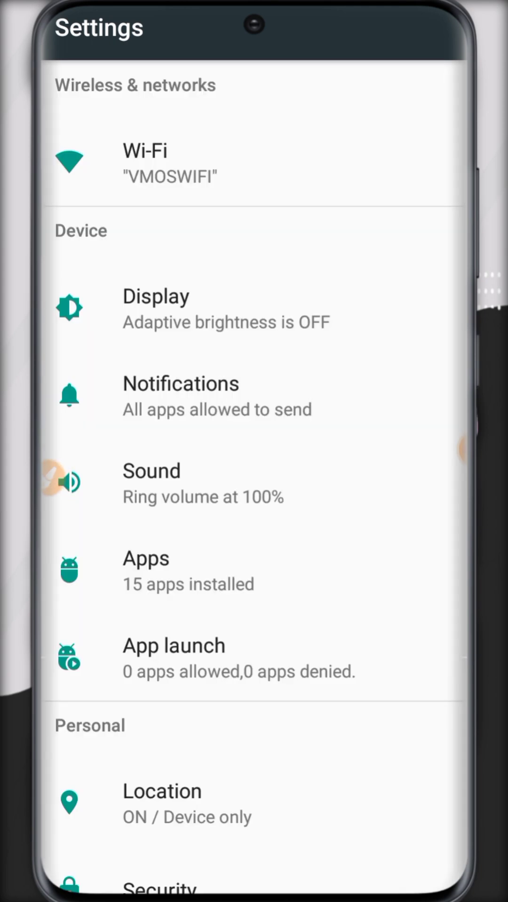
scroll(254, 480, down, 3)
scroll(253, 479, down, 5)
click(226, 857)
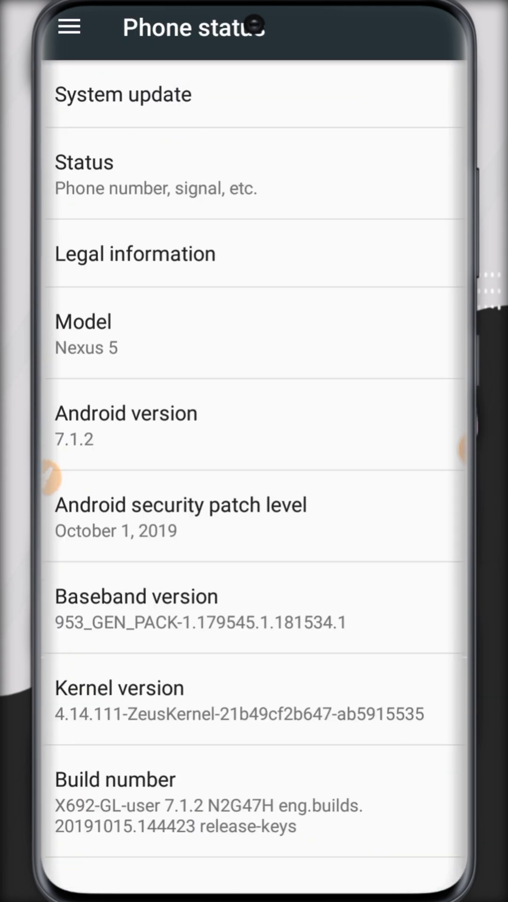
click(49, 478)
click(250, 827)
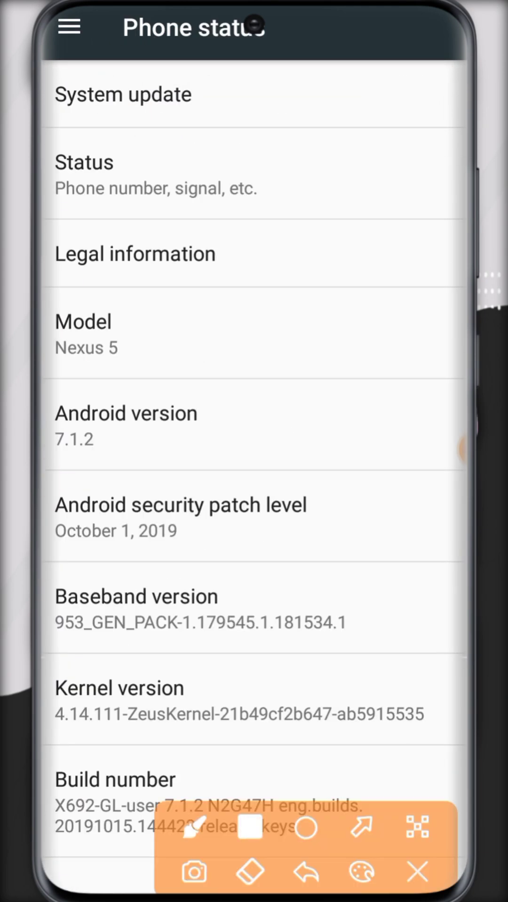
drag(49, 295, 280, 381)
drag(51, 387, 389, 488)
click(417, 872)
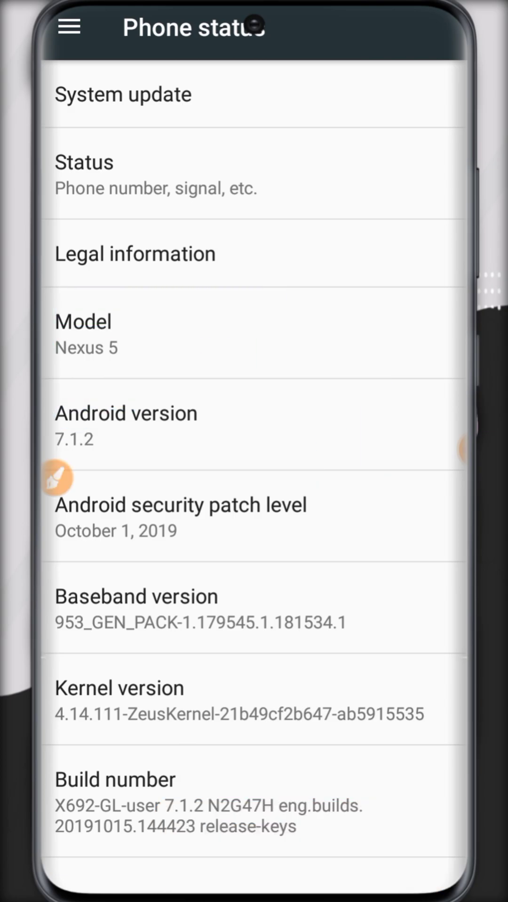
key(alt+Tab)
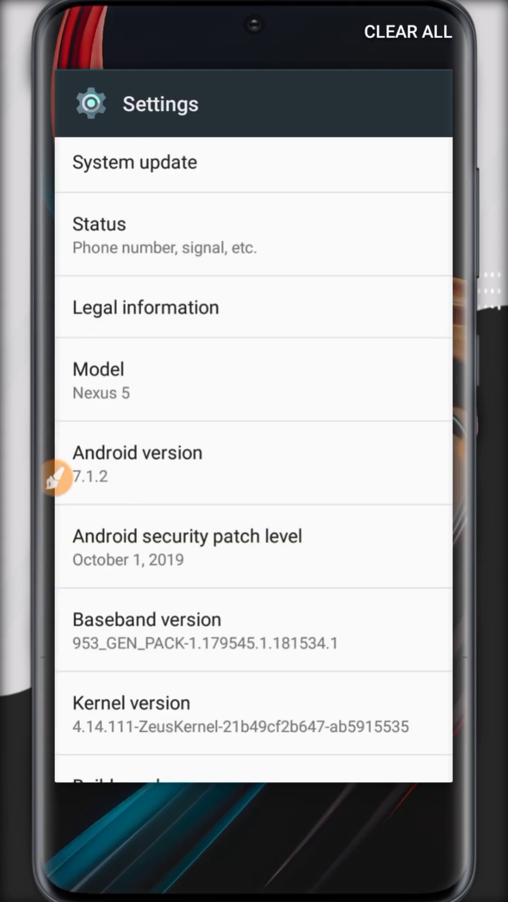
drag(254, 423, 71, 423)
click(213, 827)
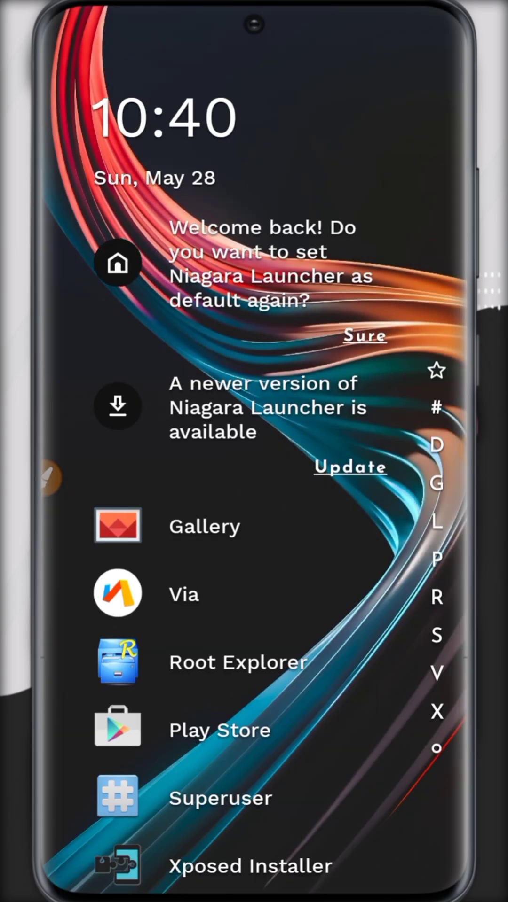
scroll(254, 494, down, 2)
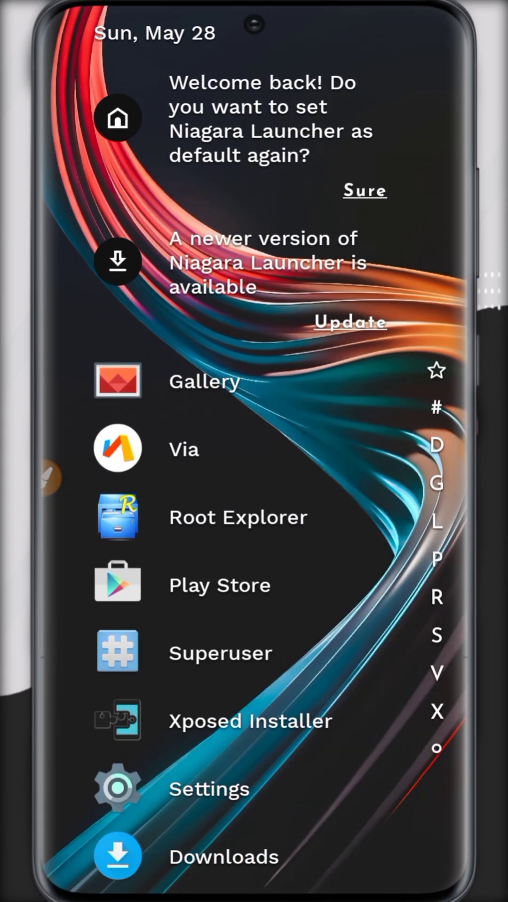
scroll(255, 493, up, 2)
Step: Highlight 设置 in the app drawer and open the VM Setting page showing NiagaraLX-7.zip
mouse_move(435, 597)
mouse_down()
mouse_move(155, 600)
mouse_move(271, 528)
mouse_move(282, 397)
mouse_up()
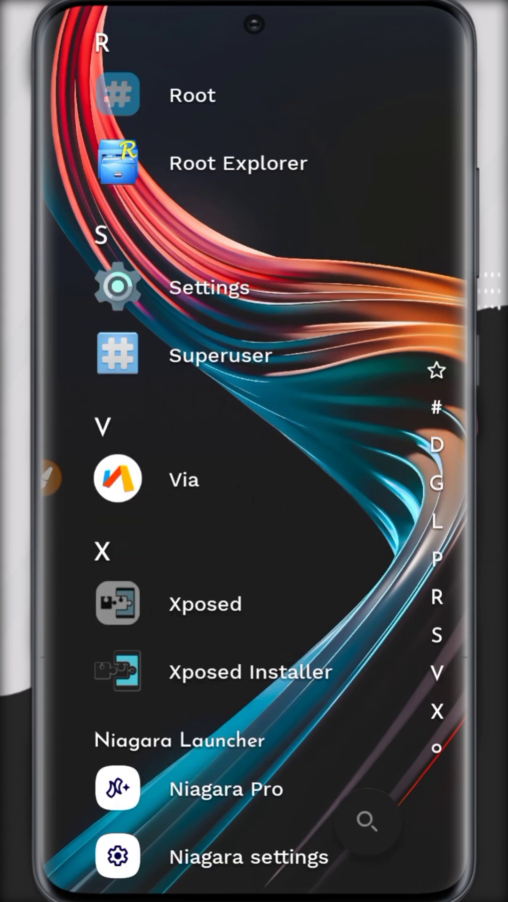
scroll(254, 451, up, 10)
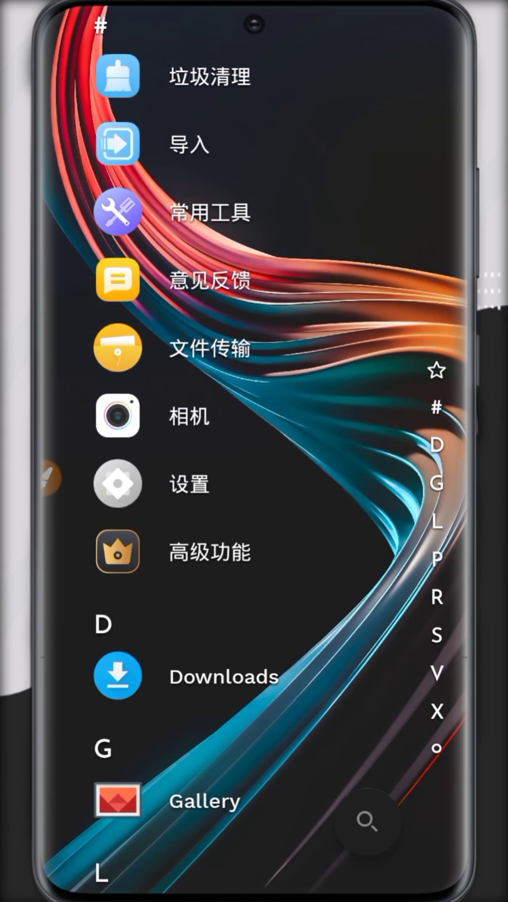
click(50, 479)
click(249, 825)
drag(61, 471, 364, 508)
click(417, 826)
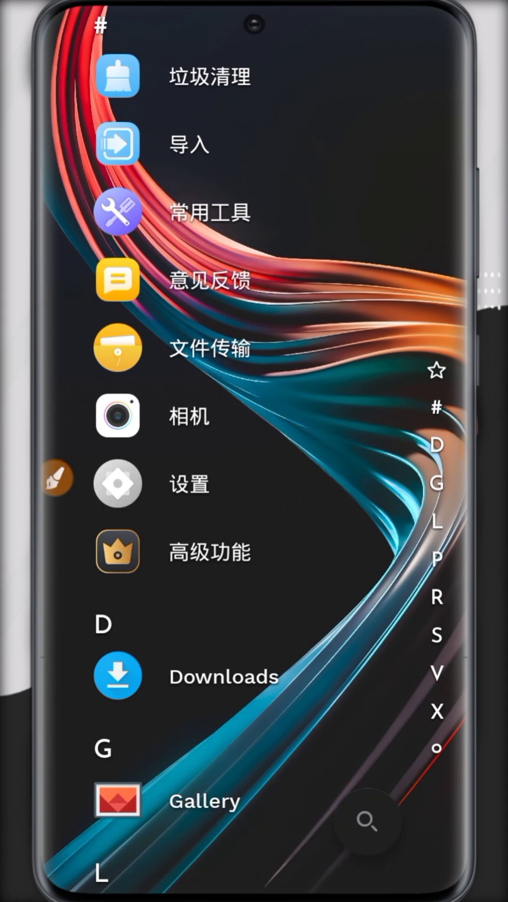
click(189, 484)
drag(157, 229, 269, 309)
Step: Browse Display Setting, Virtual machine information, and Password and security pages
click(417, 873)
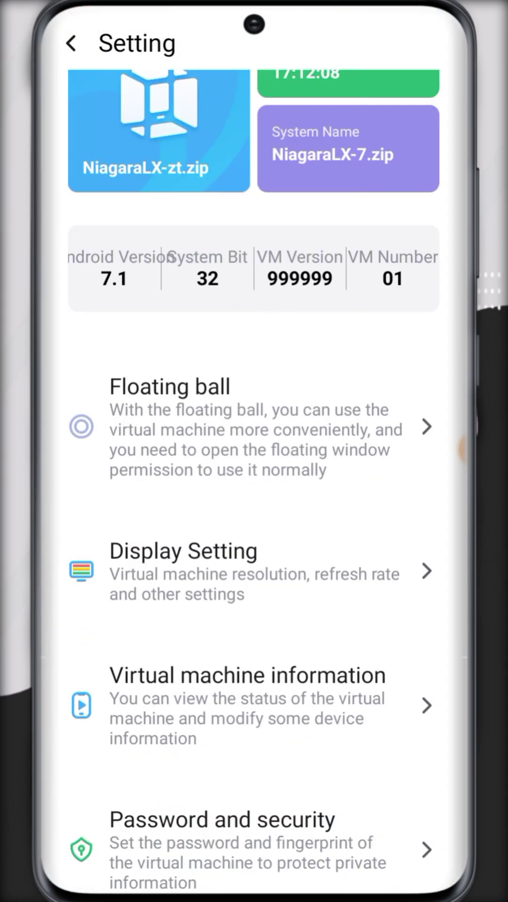
scroll(255, 451, down, 7)
scroll(254, 451, up, 7)
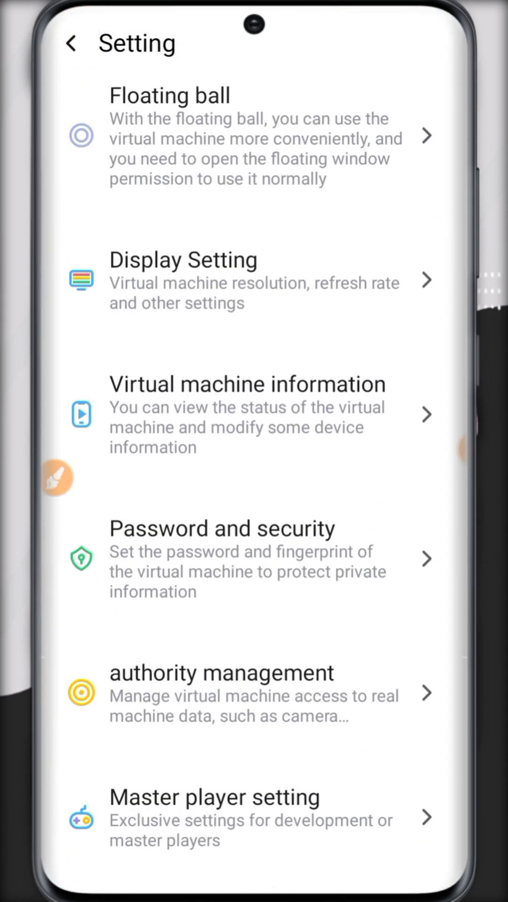
click(212, 582)
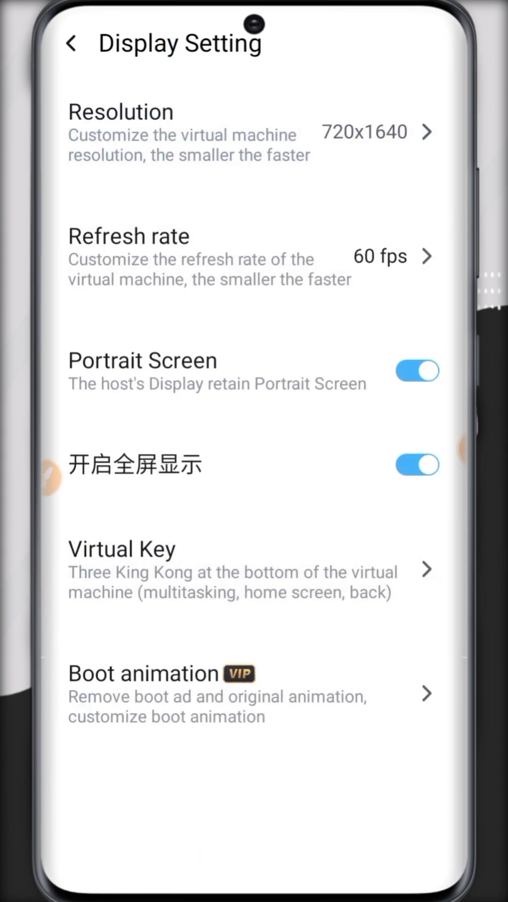
click(70, 43)
click(254, 731)
scroll(254, 451, down, 6)
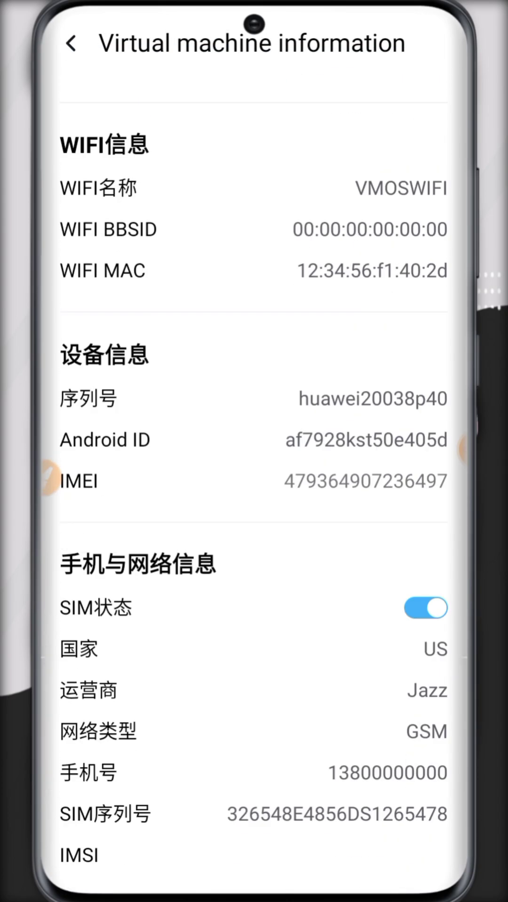
click(71, 43)
click(246, 557)
click(71, 43)
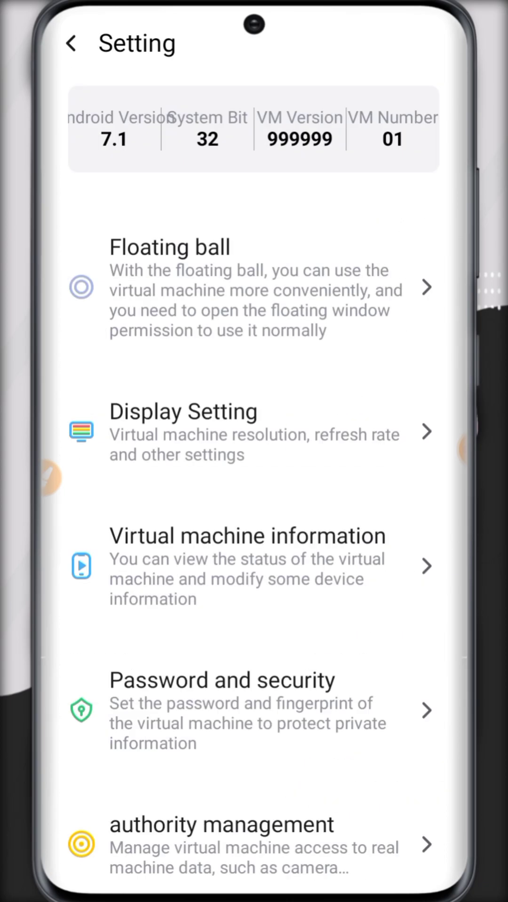
click(254, 710)
click(70, 43)
Step: In authority management, highlight Background keep alive and switch it on
click(212, 613)
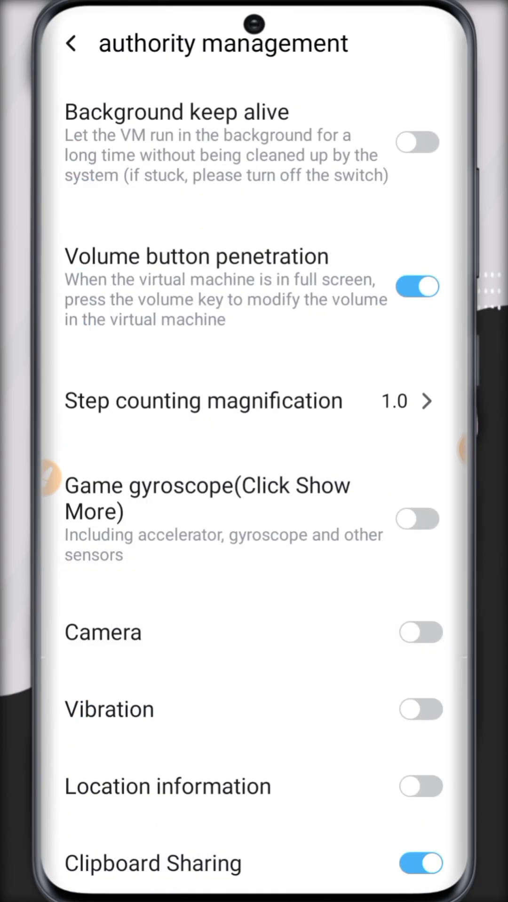
click(50, 478)
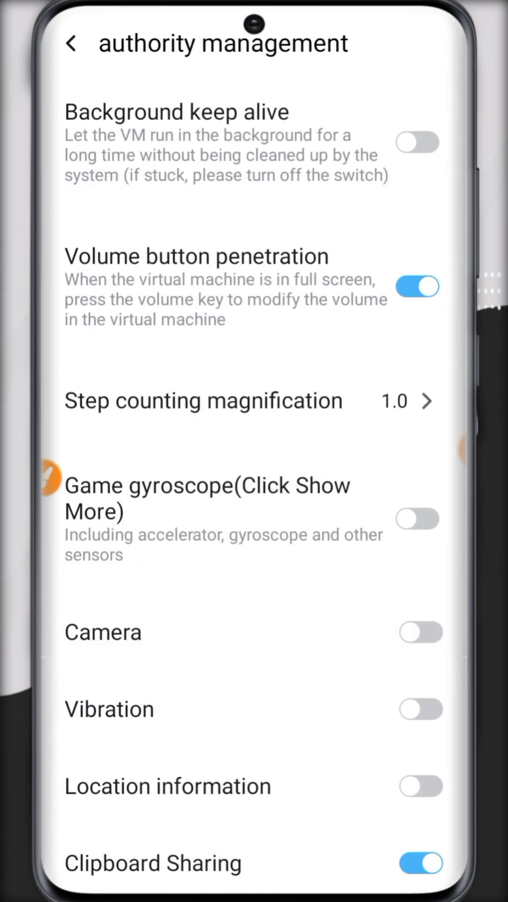
click(250, 827)
drag(44, 96, 464, 192)
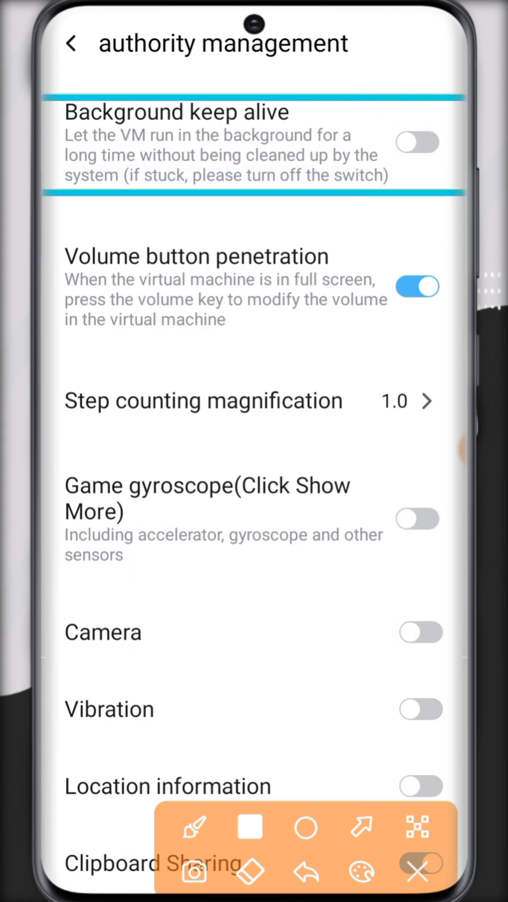
click(361, 826)
drag(241, 533, 407, 137)
click(418, 873)
click(418, 143)
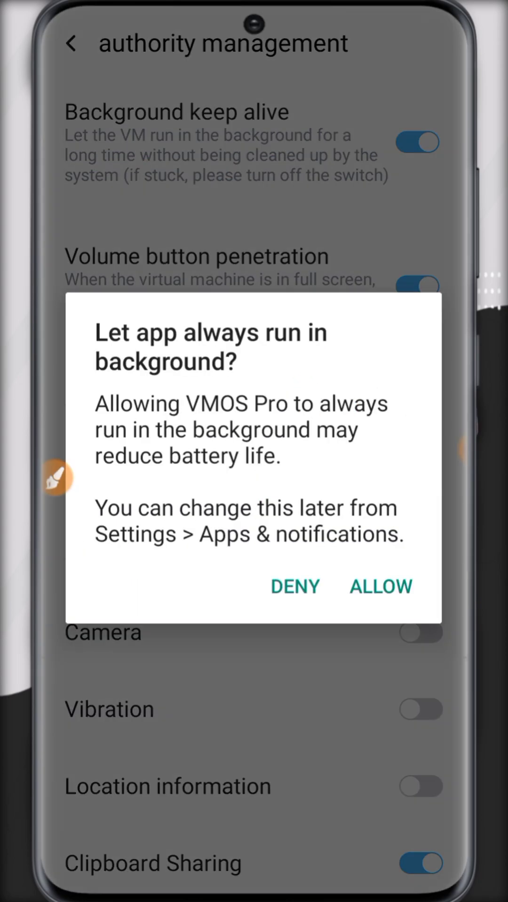
Step: Allow the app to always run in background and box the result
click(55, 478)
click(250, 827)
drag(332, 543, 441, 606)
click(417, 873)
click(381, 686)
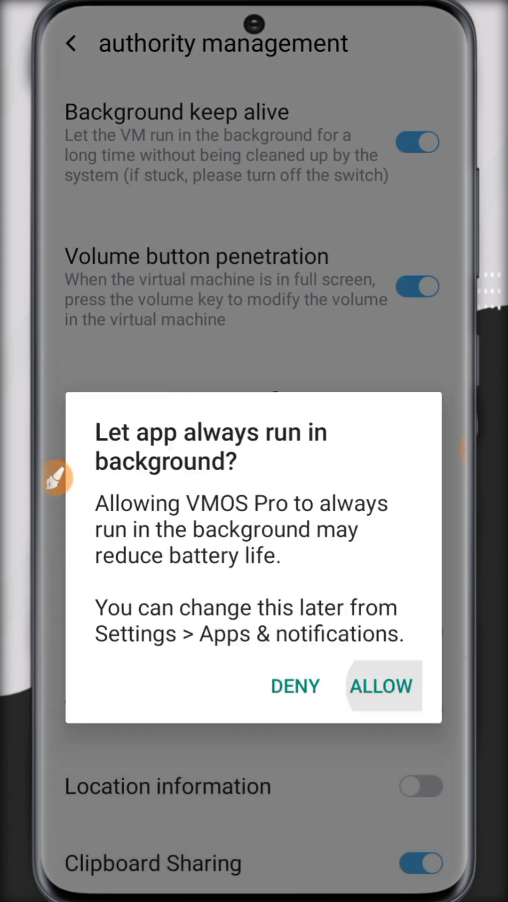
scroll(254, 451, down, 2)
click(55, 478)
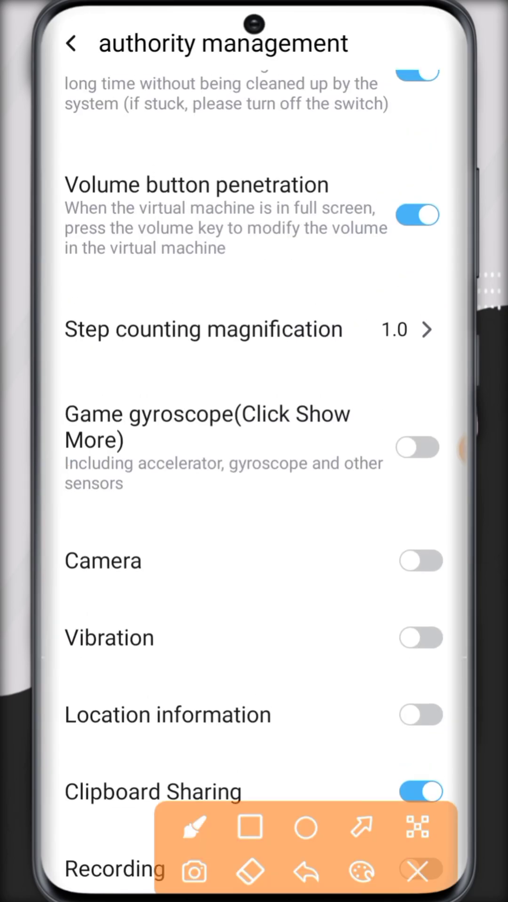
click(251, 827)
drag(41, 510, 467, 853)
Step: Review and mark Network ADB and Network Proxy in advanced settings, then return
click(418, 872)
click(71, 43)
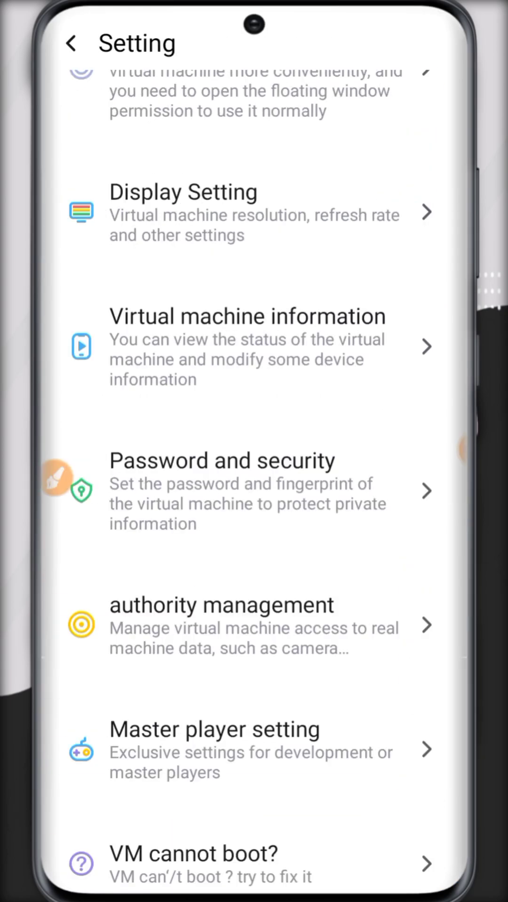
scroll(254, 452, down, 2)
click(212, 634)
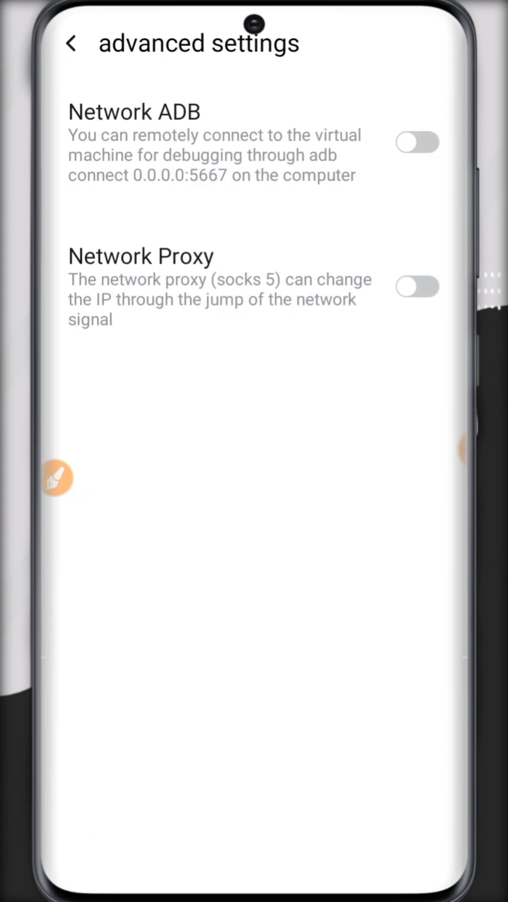
click(55, 478)
click(250, 827)
drag(215, 248, 308, 307)
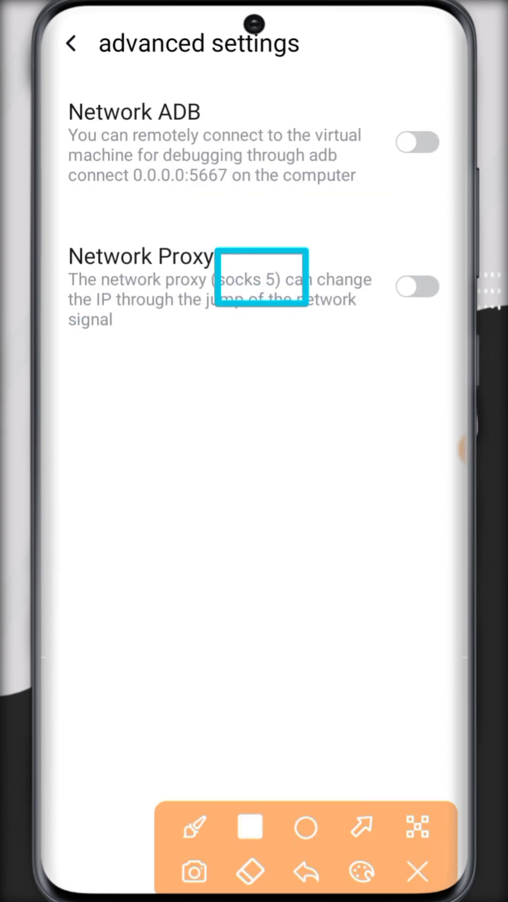
mouse_move(48, 197)
mouse_down()
mouse_move(183, 233)
mouse_move(465, 367)
mouse_up()
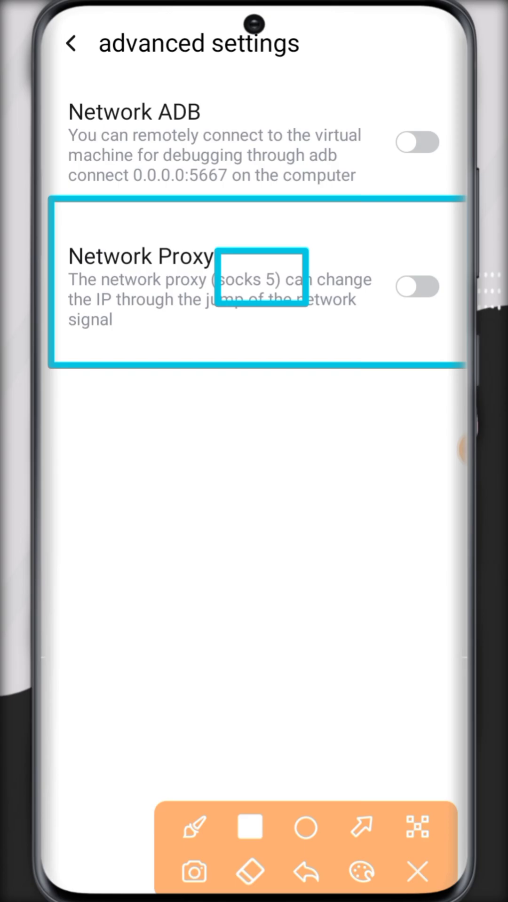
drag(171, 89, 317, 238)
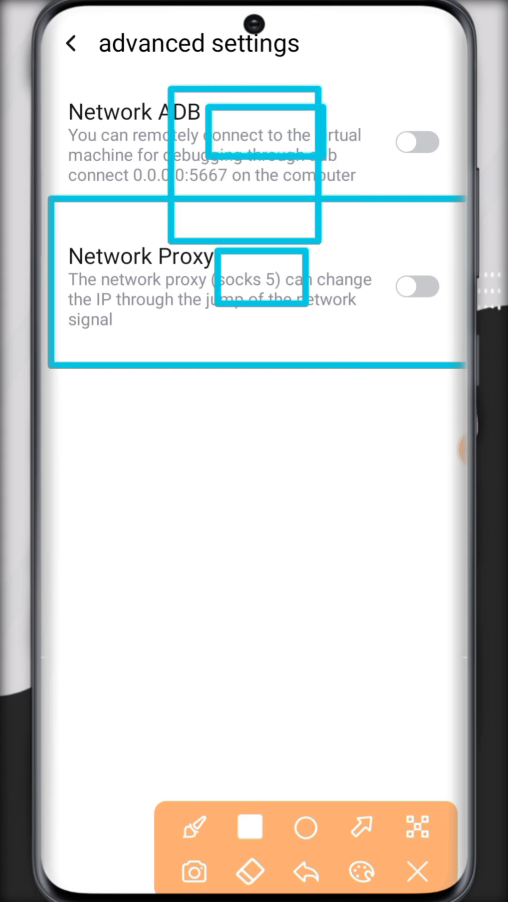
click(417, 872)
click(71, 43)
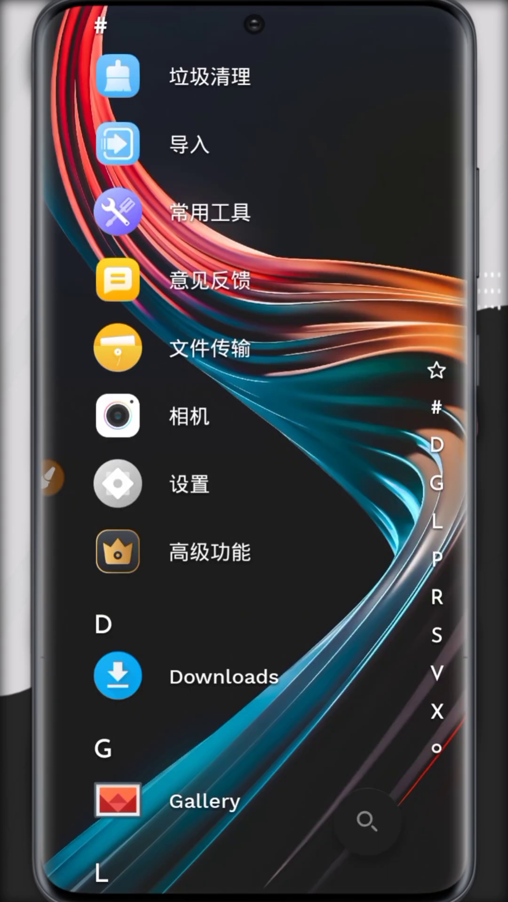
scroll(254, 452, down, 5)
scroll(255, 451, up, 10)
scroll(254, 452, down, 10)
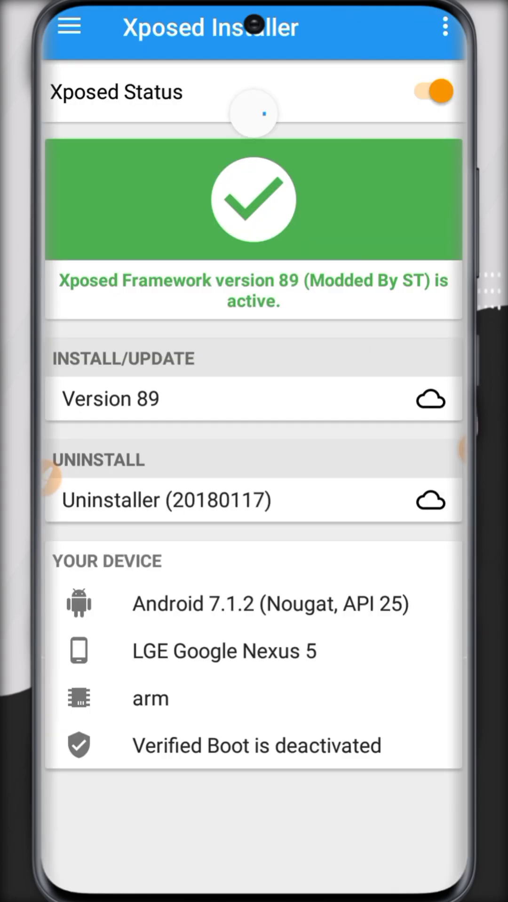
Step: Confirm Xposed framework 89 is active and Flat Style Bar Indicators is enabled
click(50, 476)
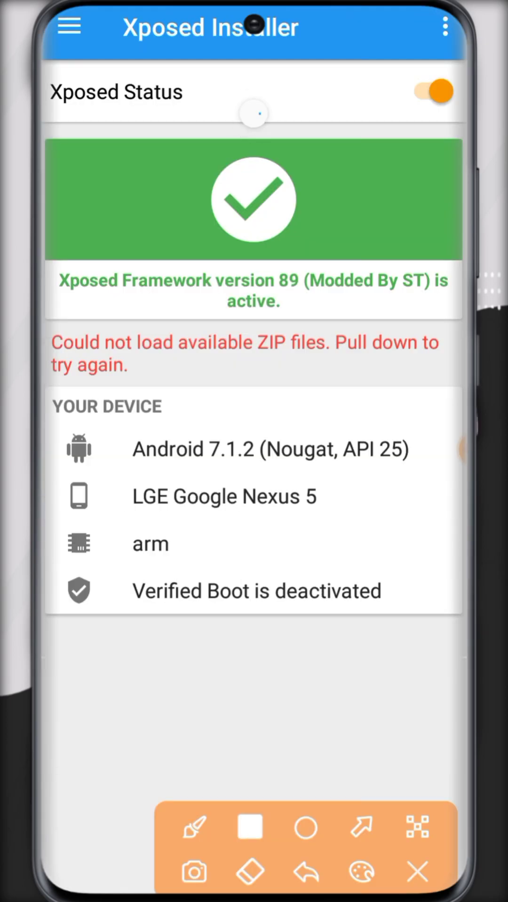
drag(363, 486, 363, 811)
click(417, 872)
drag(253, 212, 254, 458)
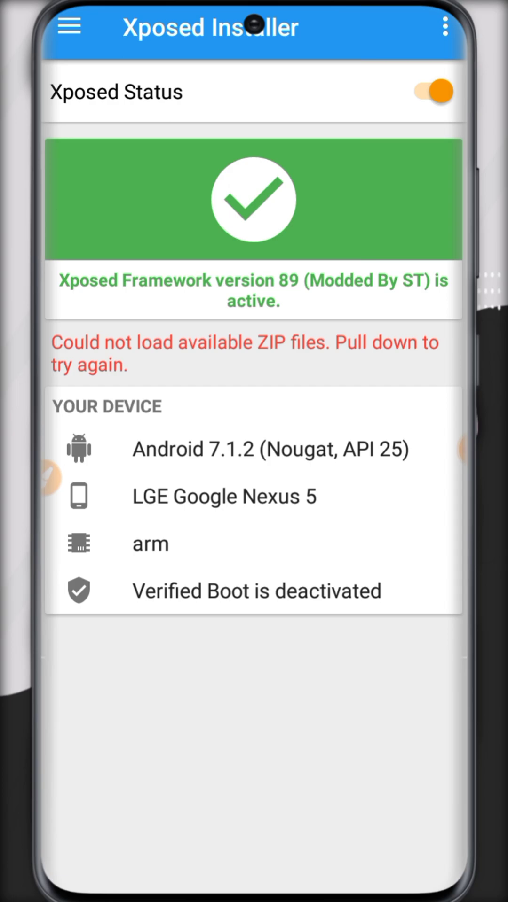
click(68, 26)
click(142, 89)
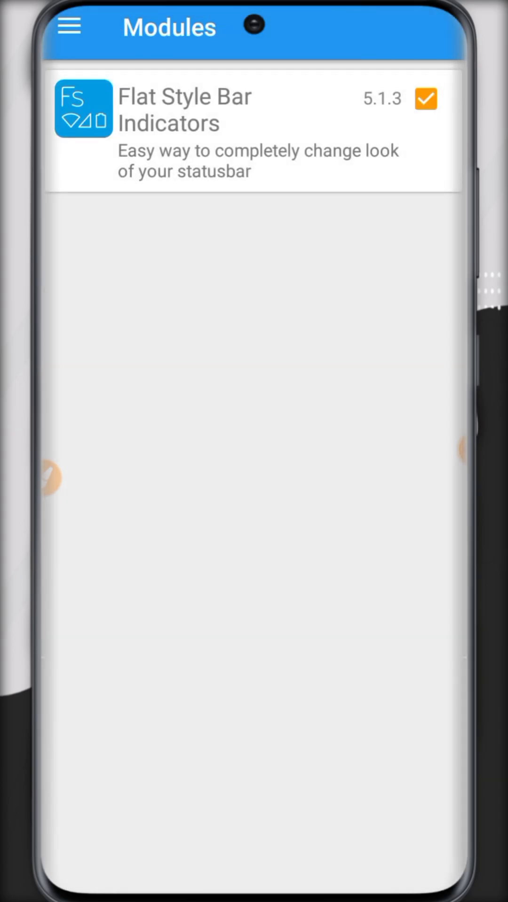
click(69, 26)
click(157, 88)
Step: Clear the recent apps and return to the Niagara Launcher home screen
key(alt+Tab)
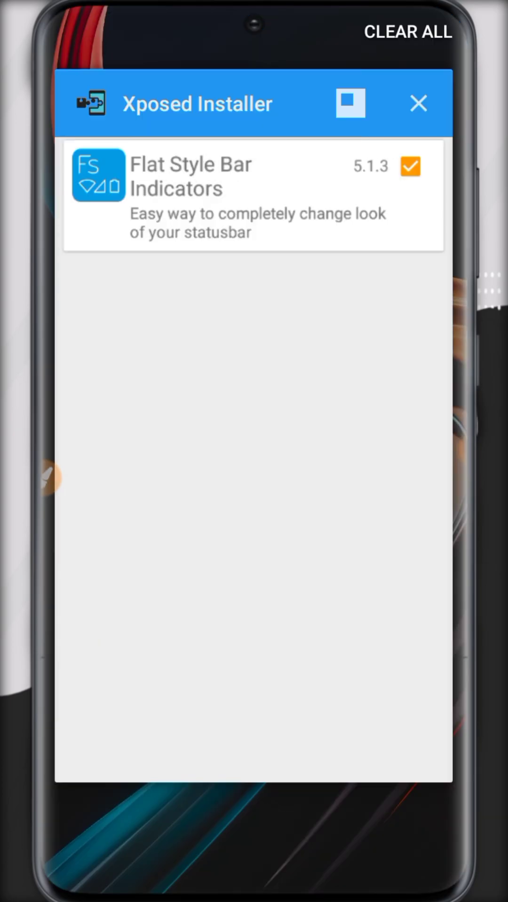
key(Home)
click(408, 682)
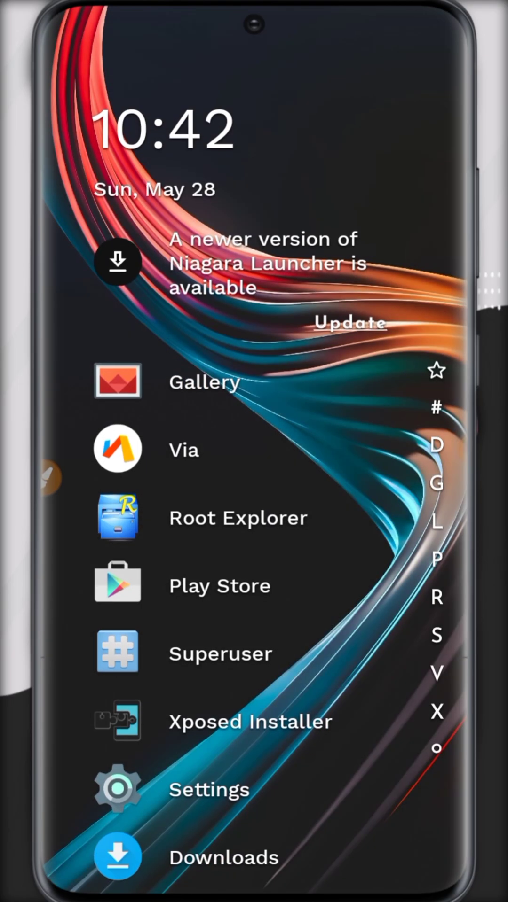
key(alt+Tab)
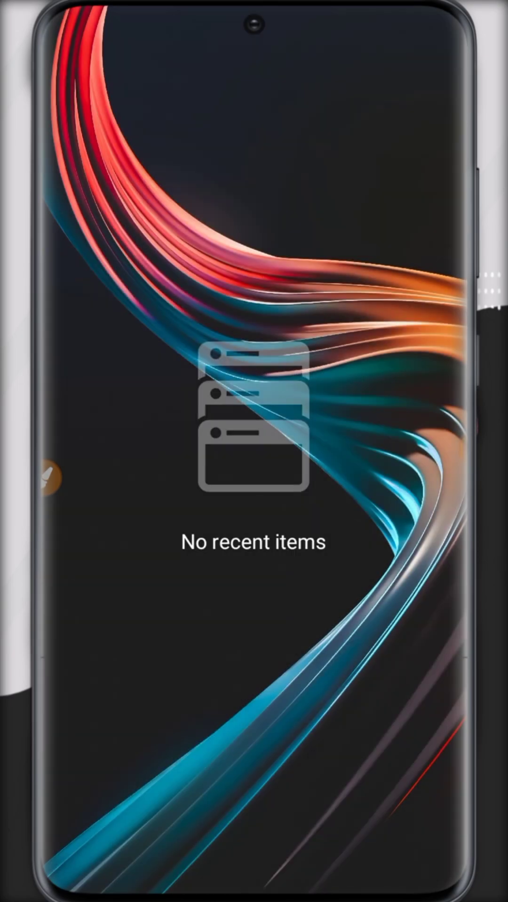
key(Home)
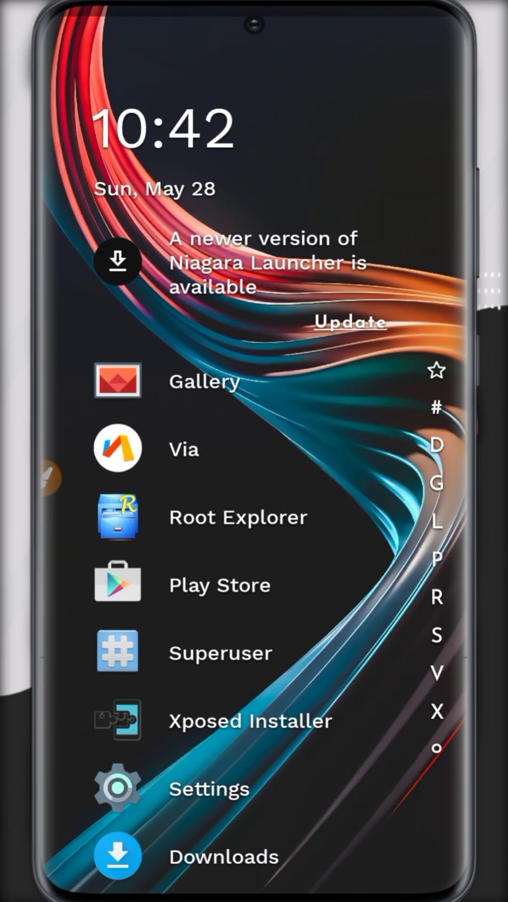